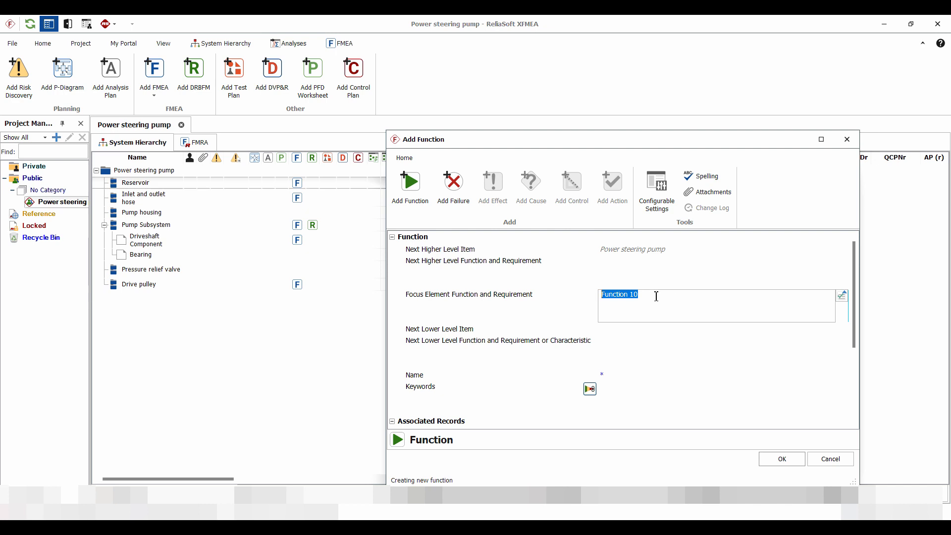
# Fill the new Reservoir function with the existing text "Holds the power steering fluid at set level and atmospheric pressure" and save it.
pyautogui.click(842, 295)
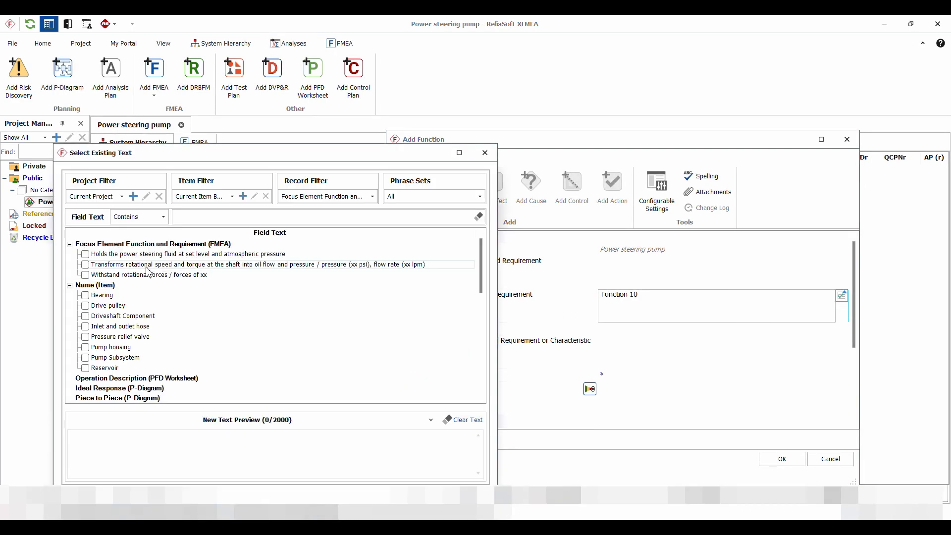
pyautogui.click(86, 254)
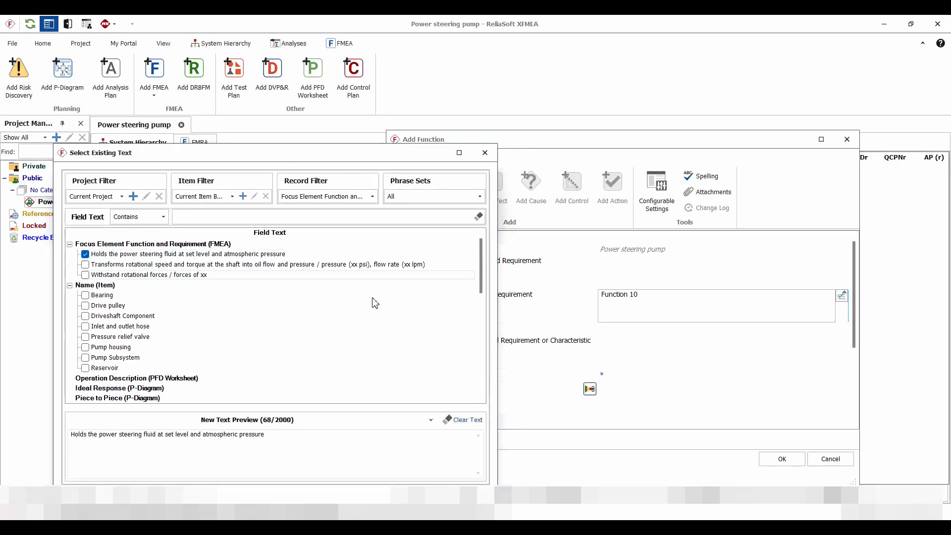
pyautogui.click(420, 495)
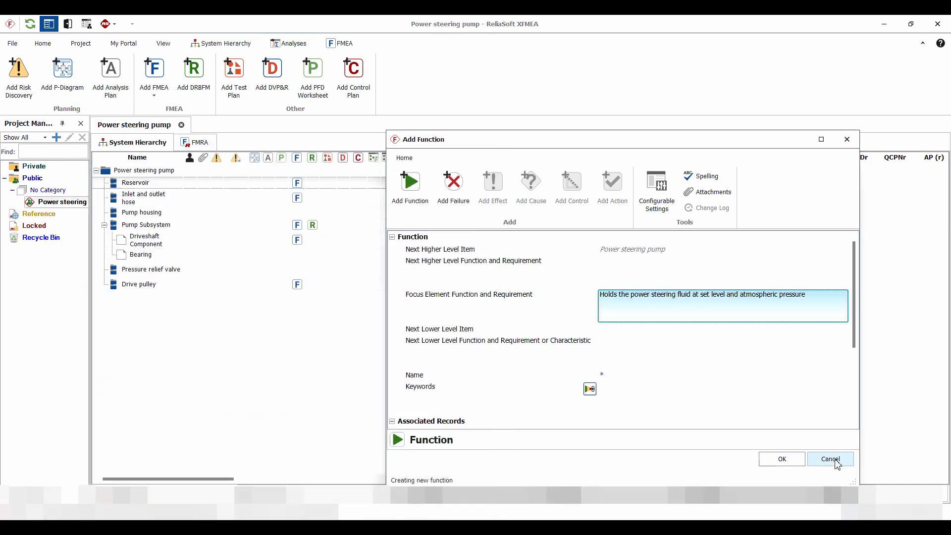
pyautogui.click(783, 459)
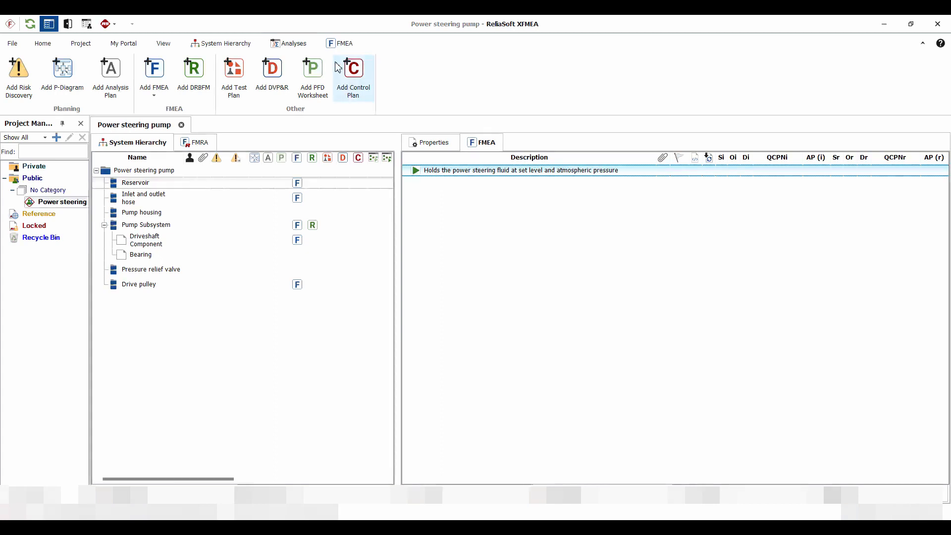
# Add a failure to the Reservoir function using the existing text "Reservoir cracked".
pyautogui.click(342, 46)
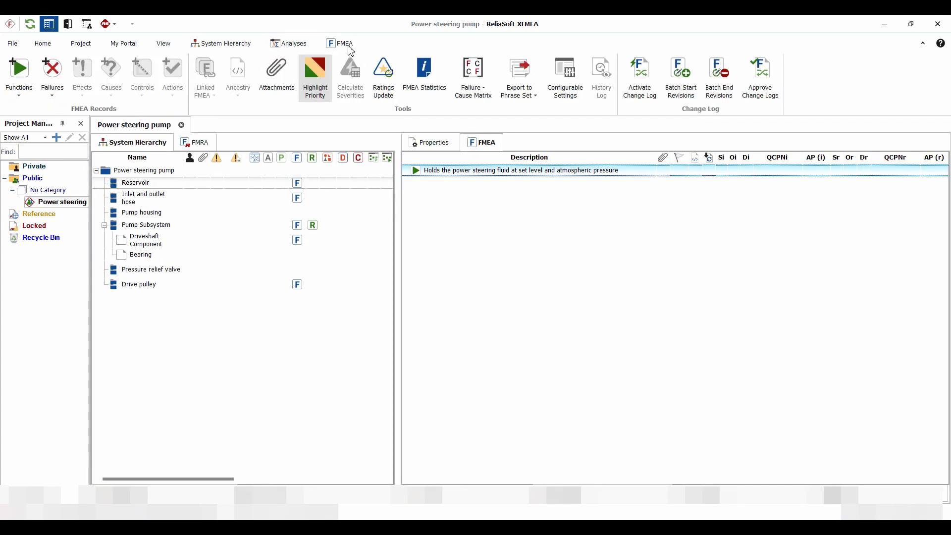
pyautogui.click(61, 75)
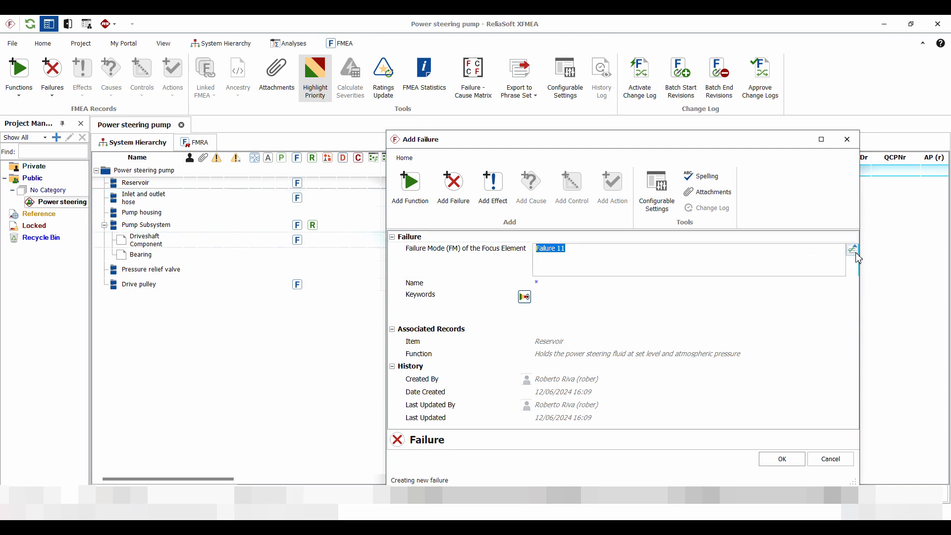
pyautogui.click(718, 271)
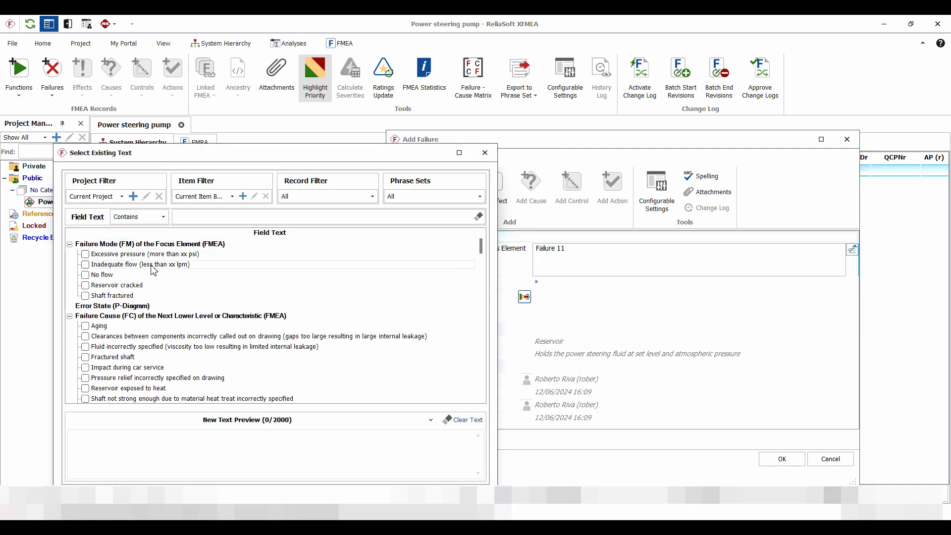
pyautogui.click(86, 286)
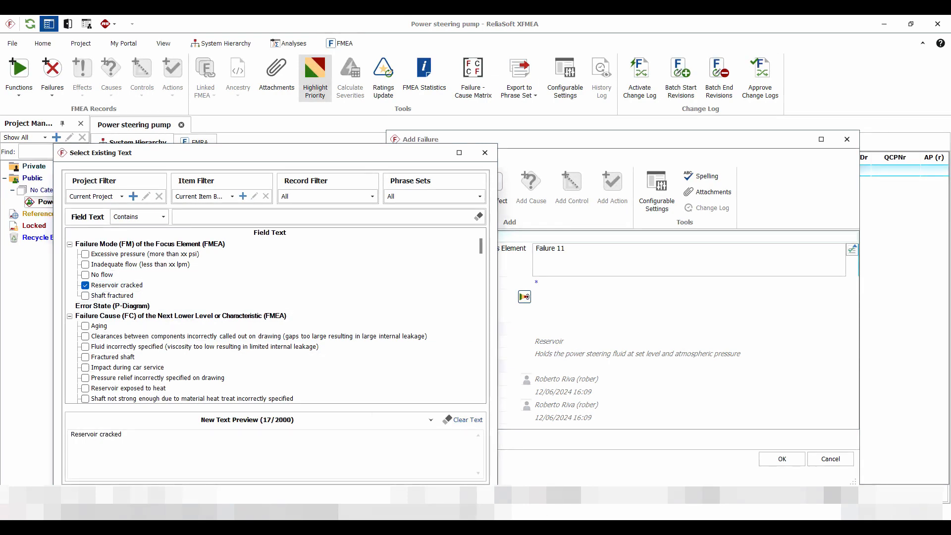
pyautogui.click(419, 495)
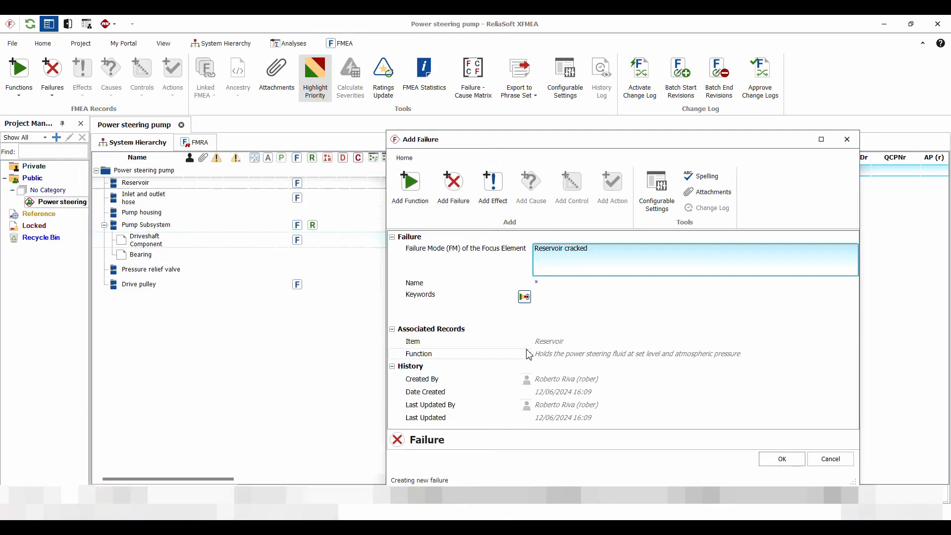
pyautogui.click(784, 459)
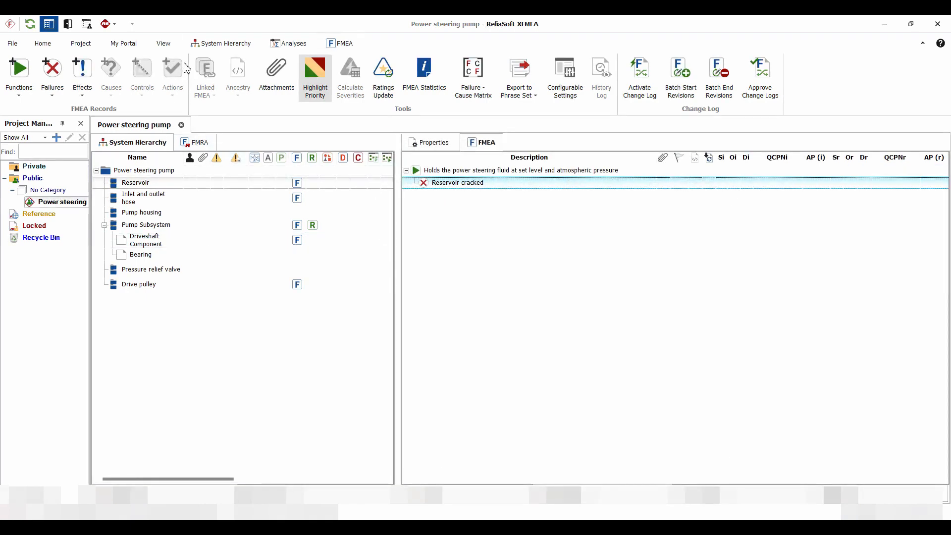
# Add an effect to the "Reservoir cracked" failure using the existing text "Low fluid level with loss of steering assistance".
pyautogui.click(86, 69)
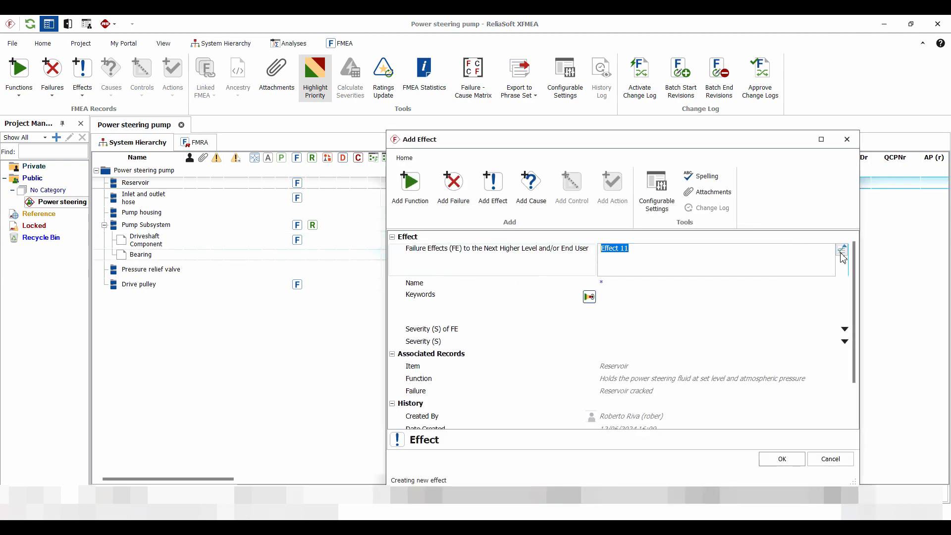
pyautogui.click(841, 253)
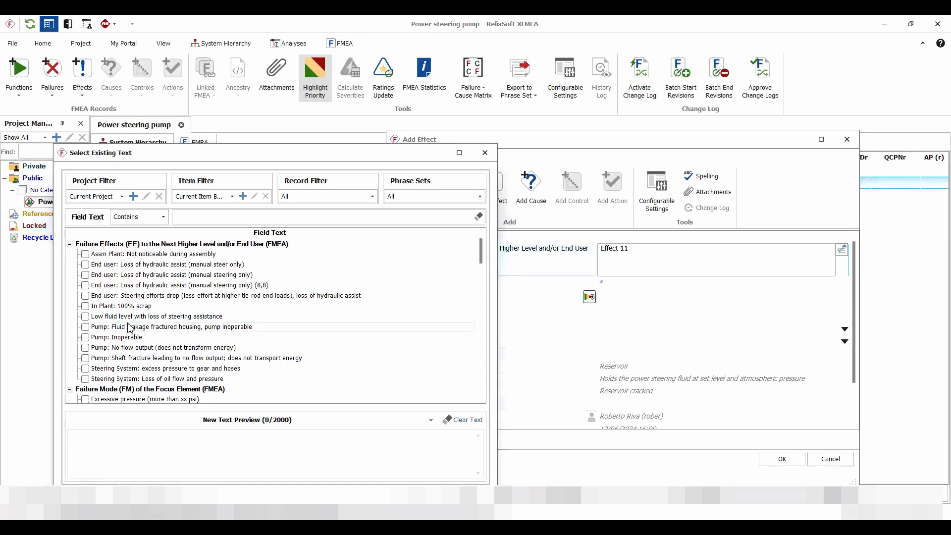
pyautogui.click(85, 316)
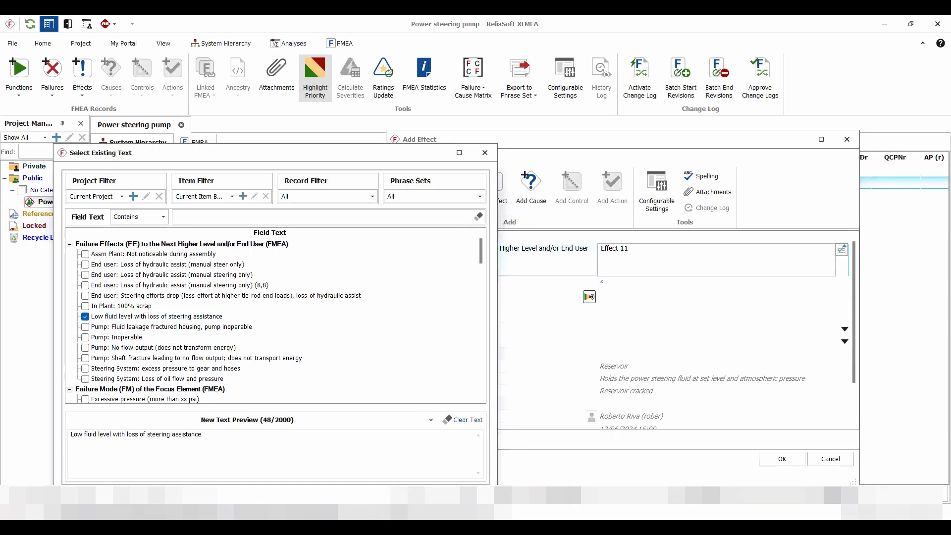
pyautogui.press('Return')
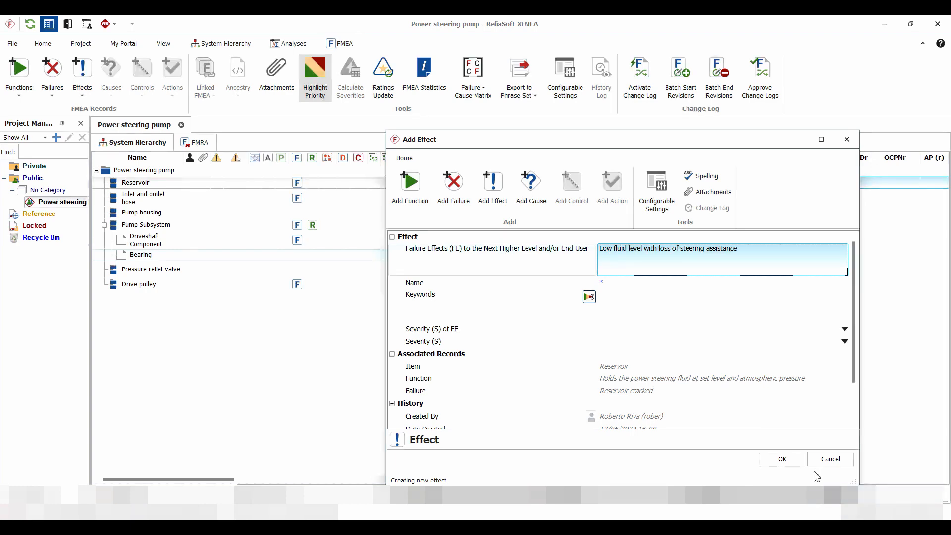
pyautogui.click(782, 460)
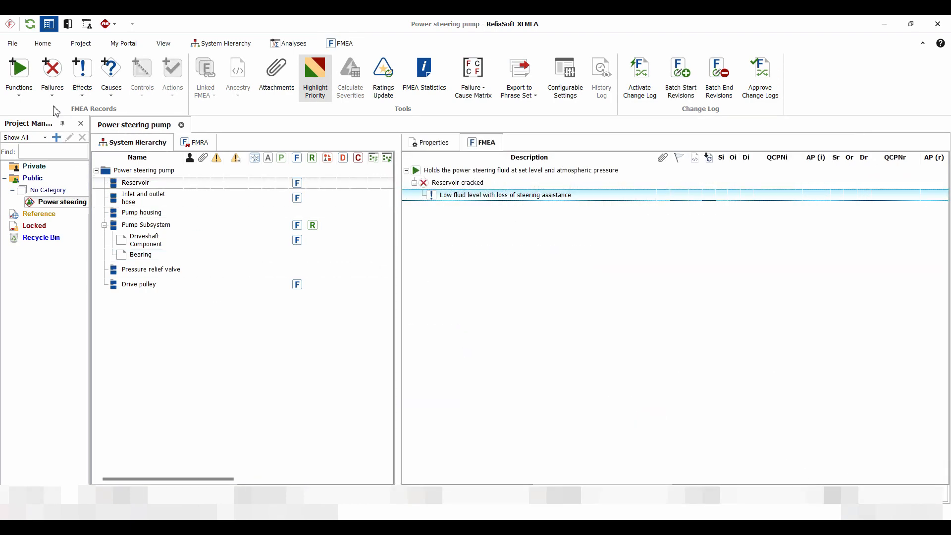
# Add a cause to the "Low fluid level with loss of steering assistance" effect using the existing text "Aging".
pyautogui.click(112, 72)
pyautogui.click(843, 250)
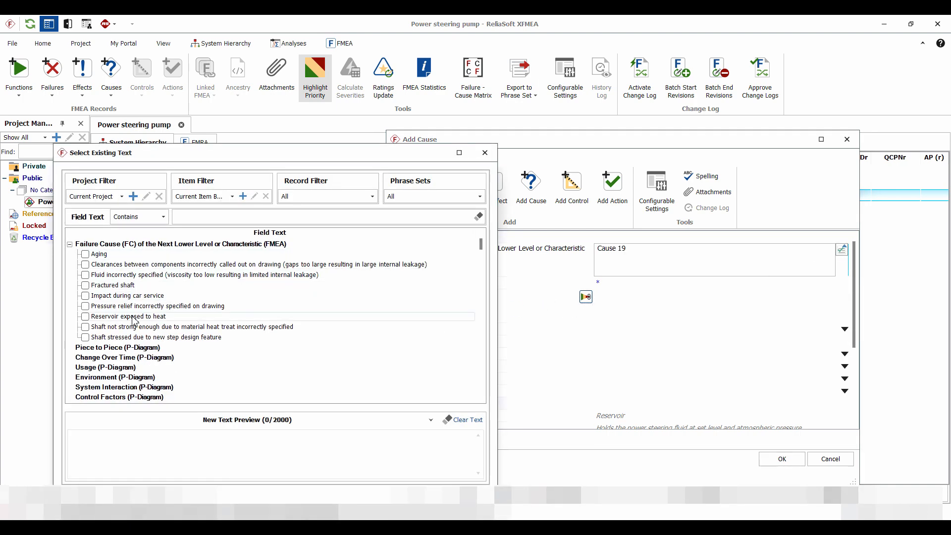
pyautogui.click(85, 254)
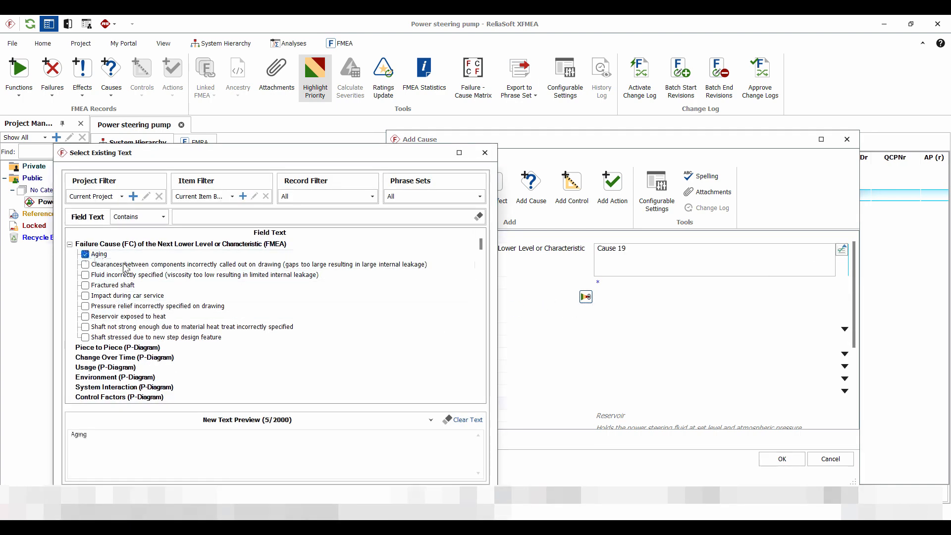
pyautogui.click(421, 496)
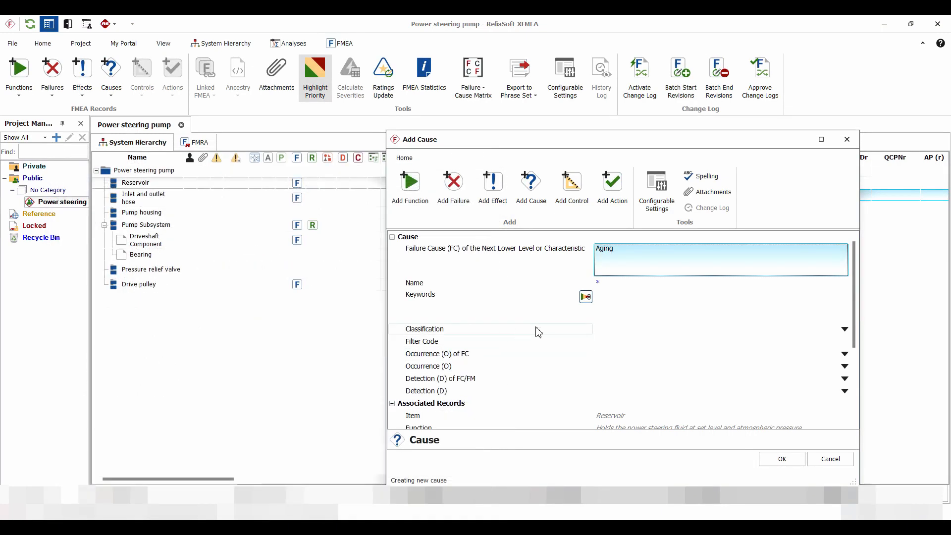
pyautogui.click(788, 461)
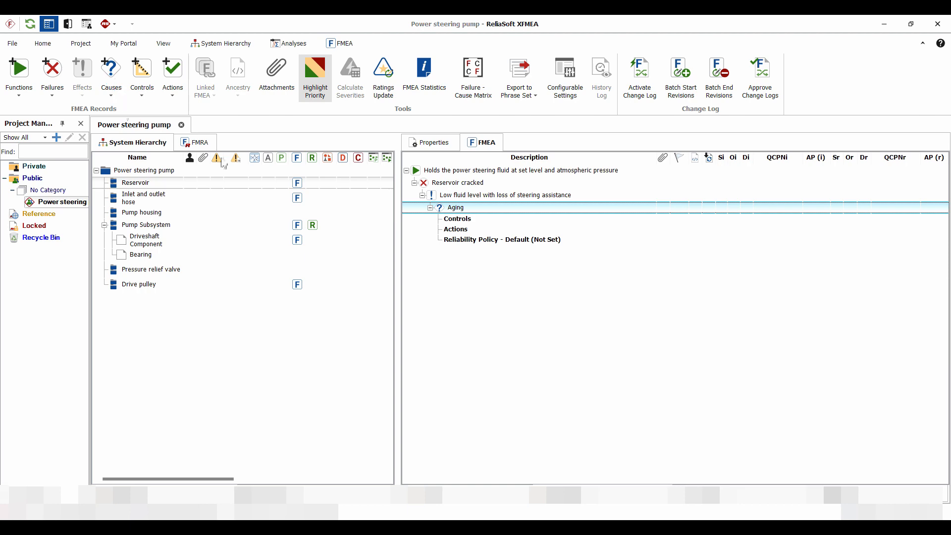
# Add a second cause under the low fluid level effect using the existing text "Reservoir exposed to heat".
pyautogui.click(842, 250)
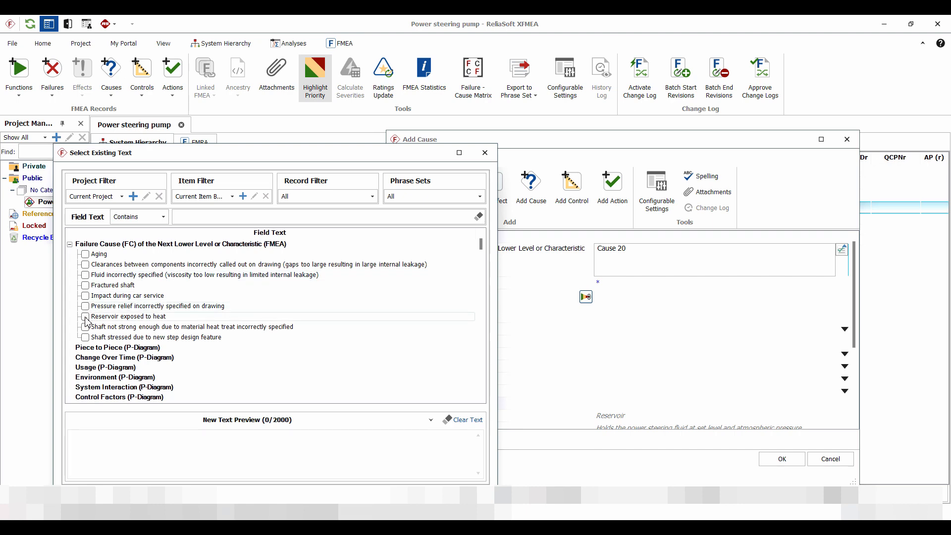
pyautogui.click(85, 317)
pyautogui.click(420, 495)
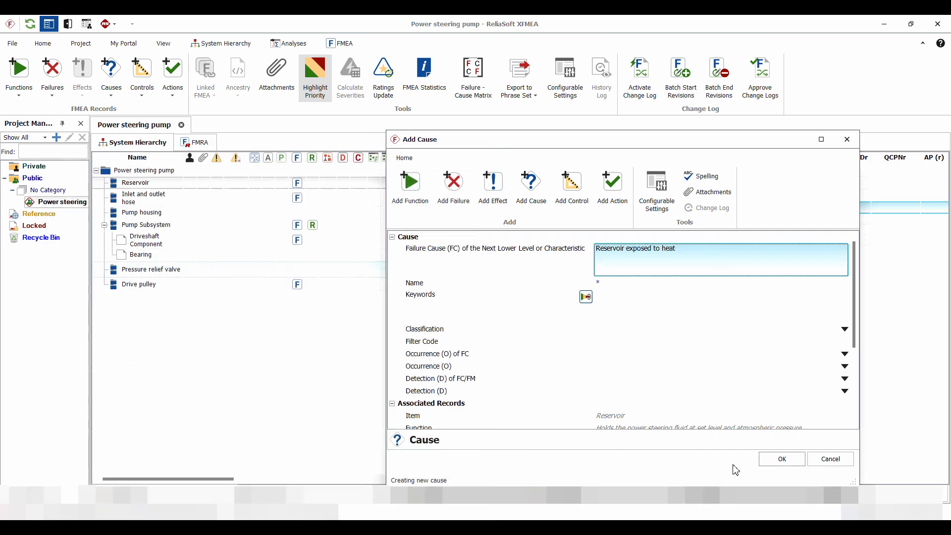
pyautogui.click(782, 459)
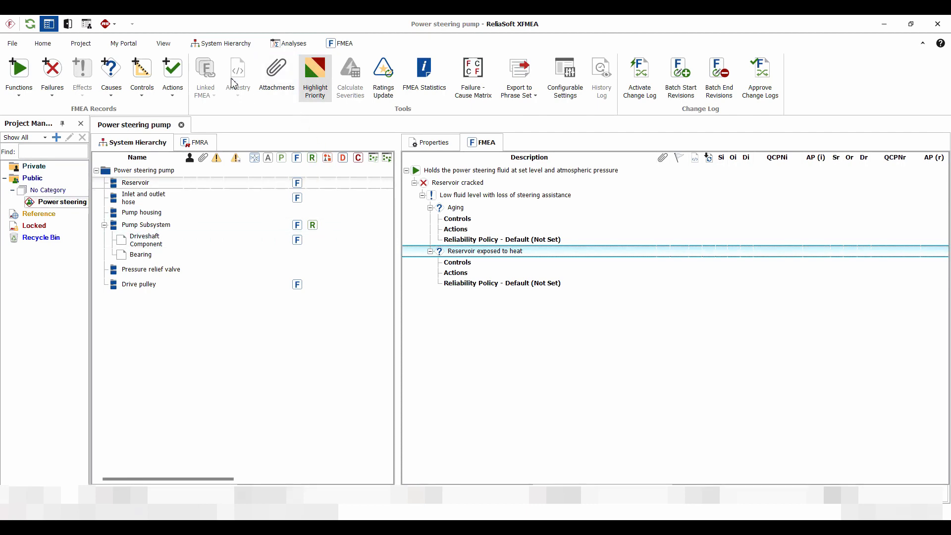
# Add a third cause under the low fluid level effect using the existing text "Impact during car service".
pyautogui.click(111, 73)
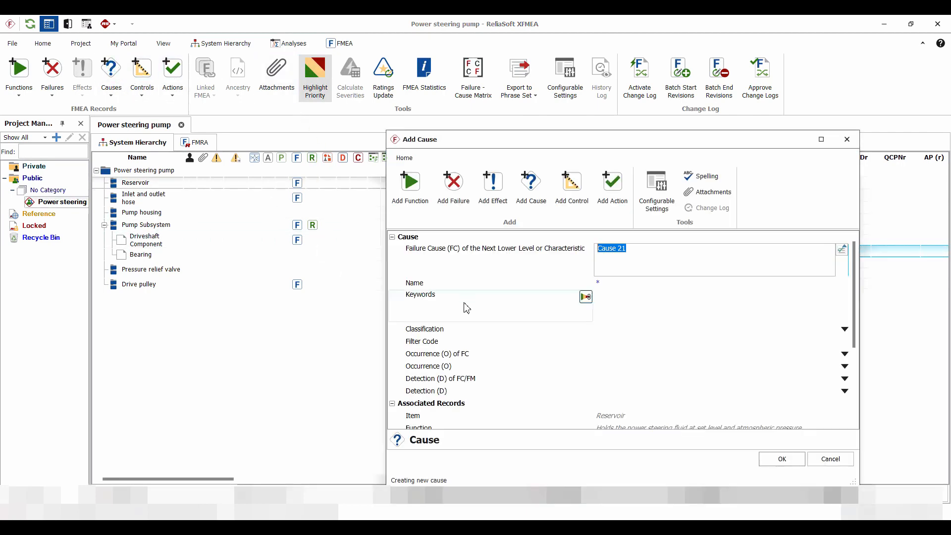
pyautogui.click(843, 251)
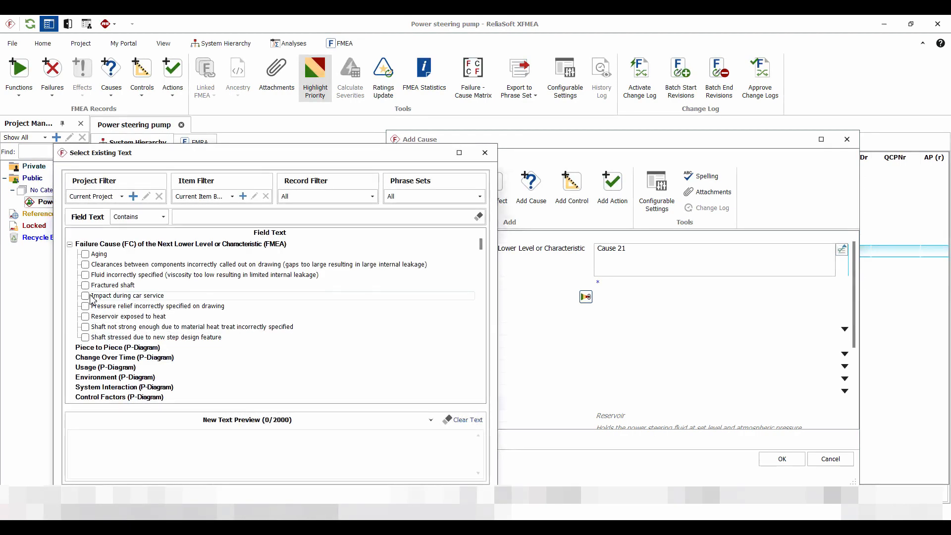
pyautogui.click(91, 297)
pyautogui.click(408, 488)
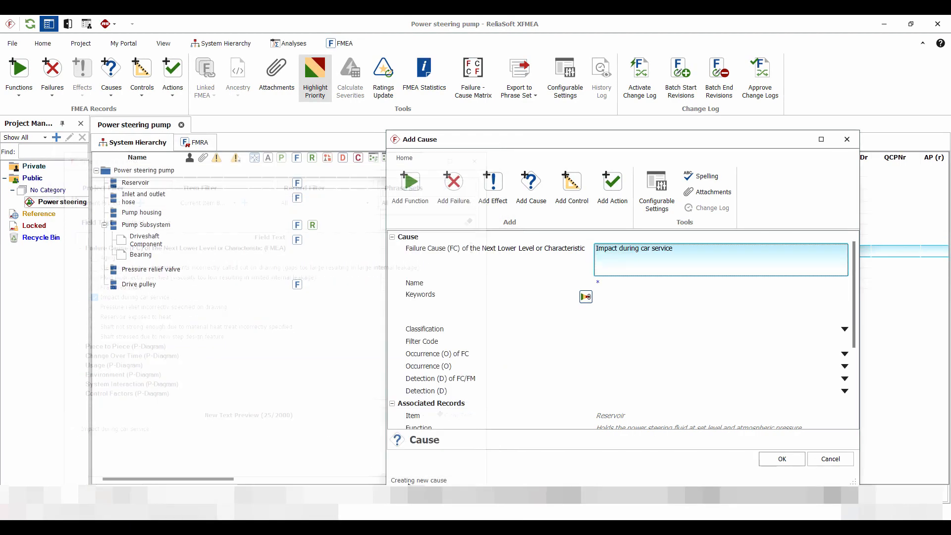
pyautogui.click(781, 460)
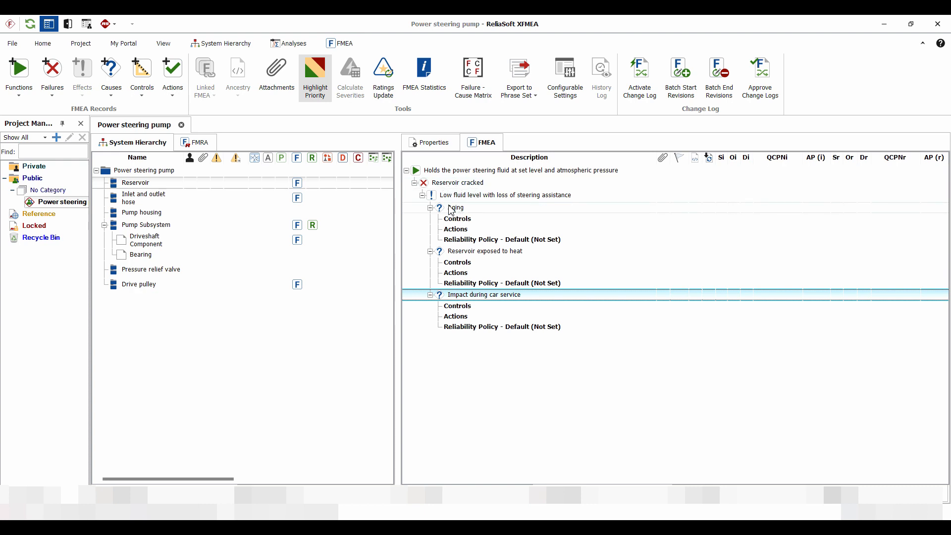
# Start a new control for the "Reservoir exposed to heat" cause with existing text "Loss of fluid indication on the dashboard" and control type Detection.
pyautogui.click(460, 264)
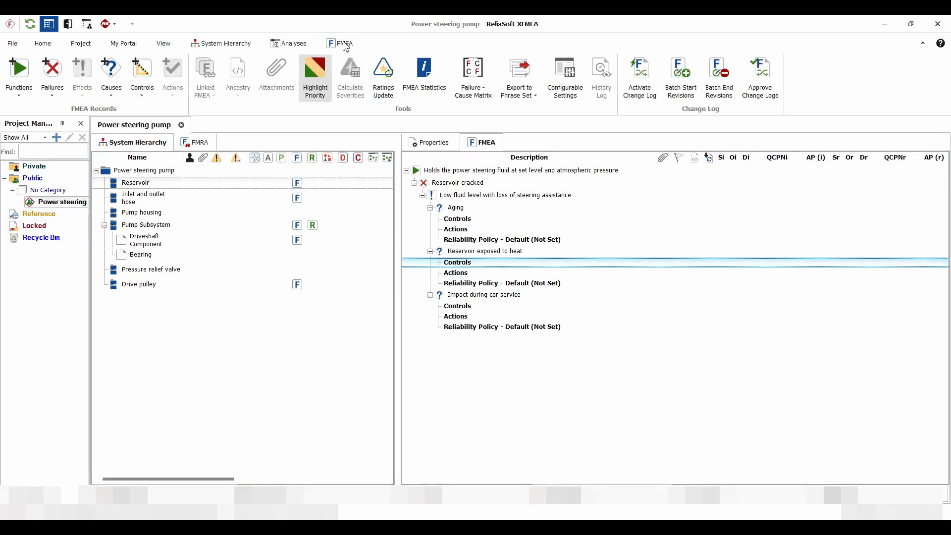
pyautogui.rightClick(464, 262)
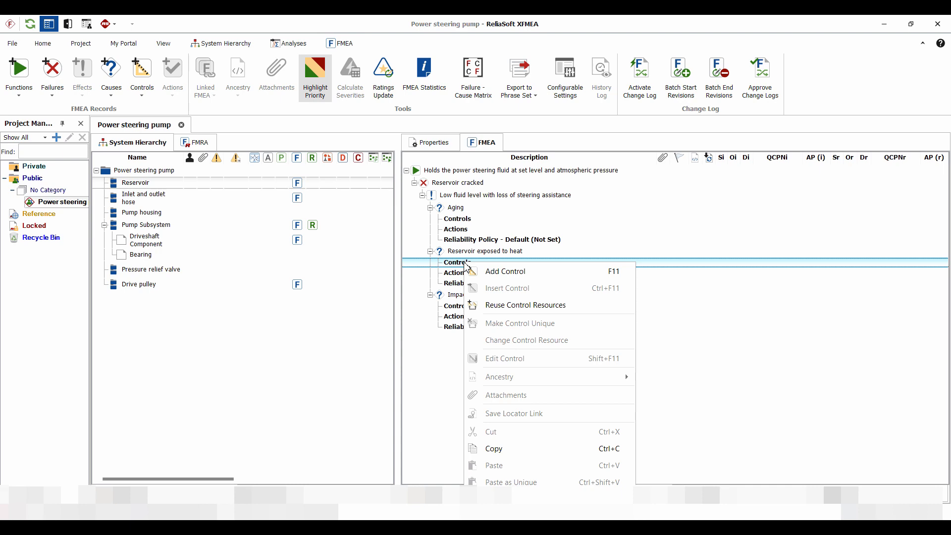
pyautogui.click(507, 272)
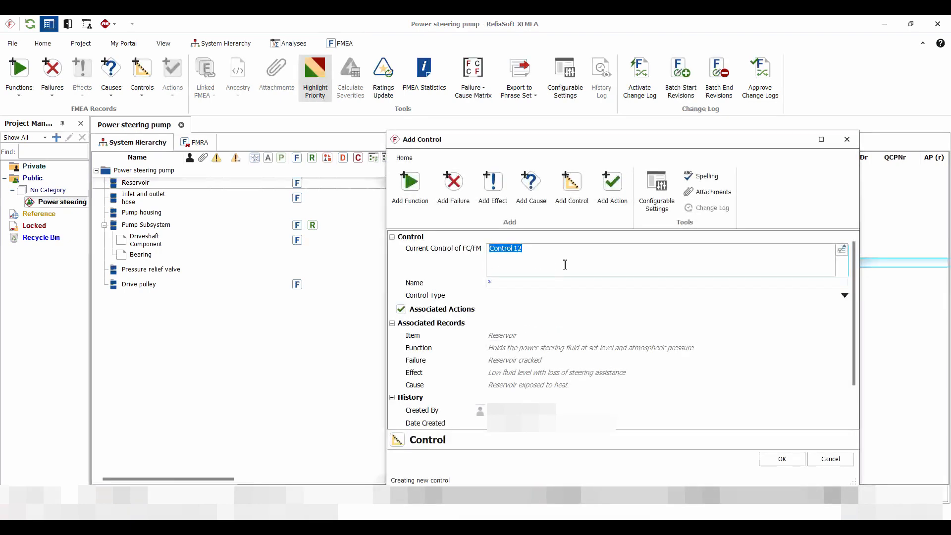
pyautogui.click(842, 250)
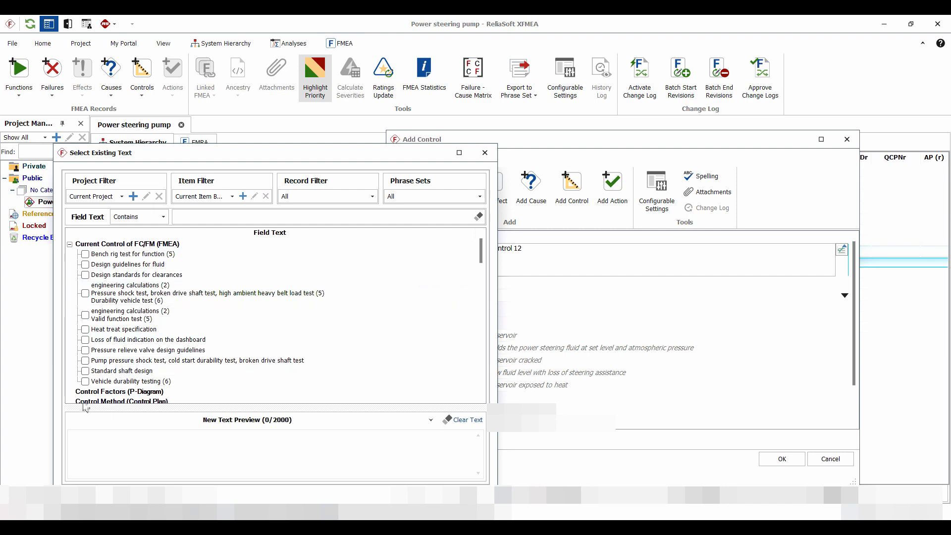
pyautogui.click(150, 342)
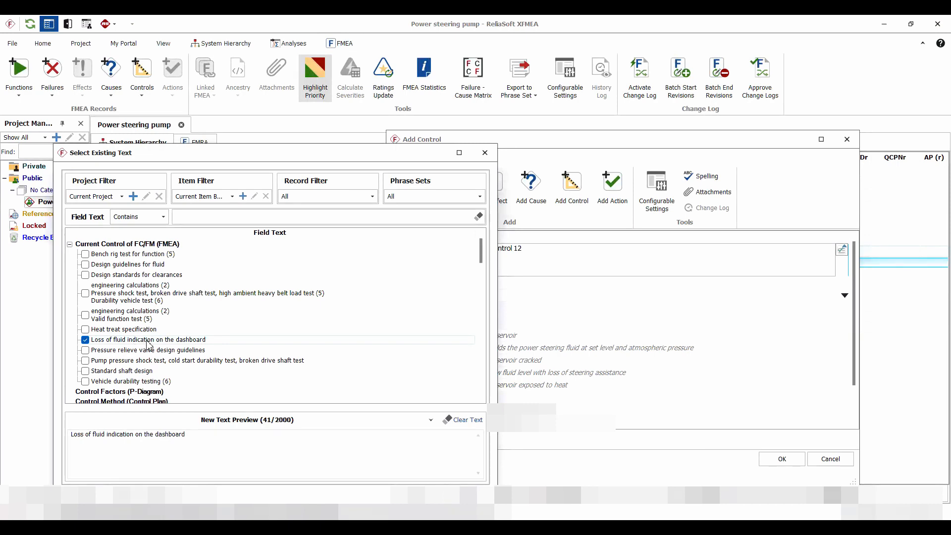
pyautogui.click(416, 495)
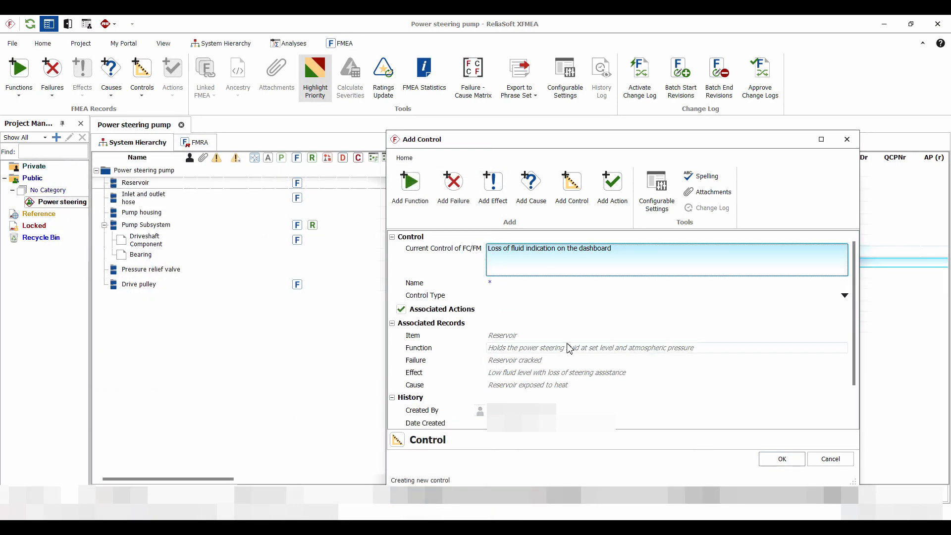
pyautogui.click(512, 296)
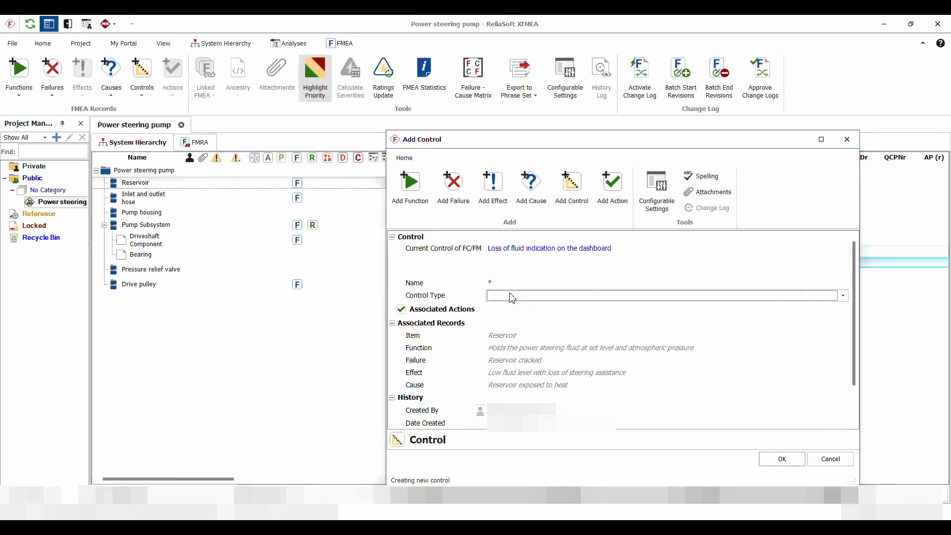
pyautogui.click(513, 297)
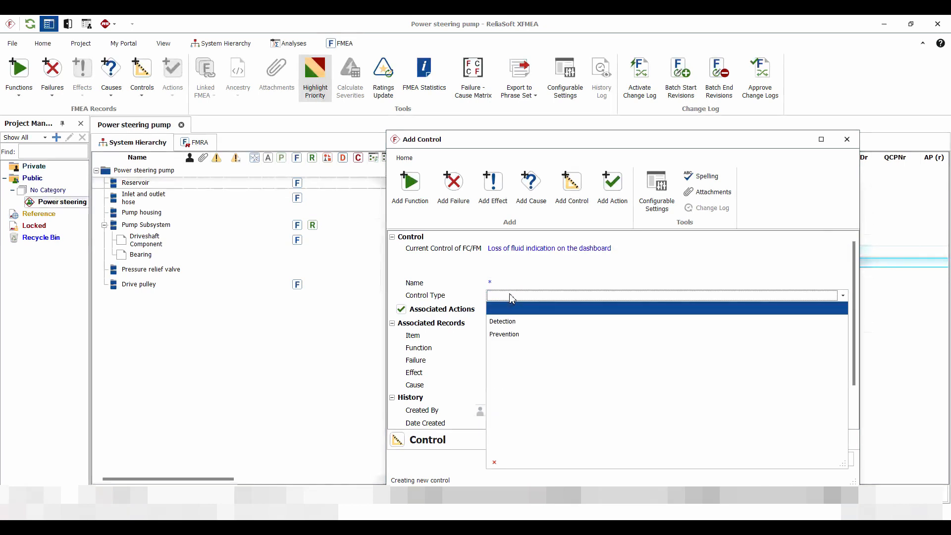
pyautogui.click(510, 322)
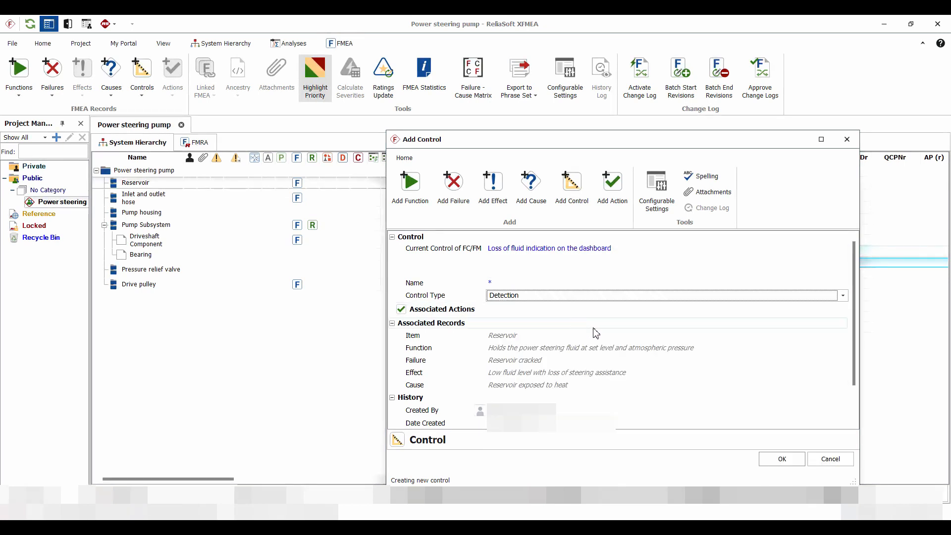
# Save the control by reusing the existing "Loss of fluid indication on the dashboard" resource instead of creating a duplicate.
pyautogui.click(781, 457)
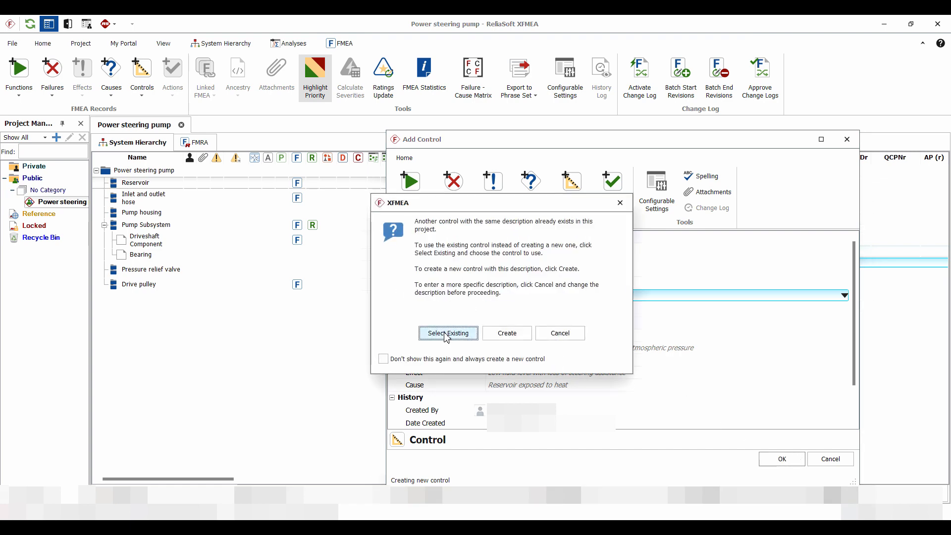
pyautogui.click(448, 334)
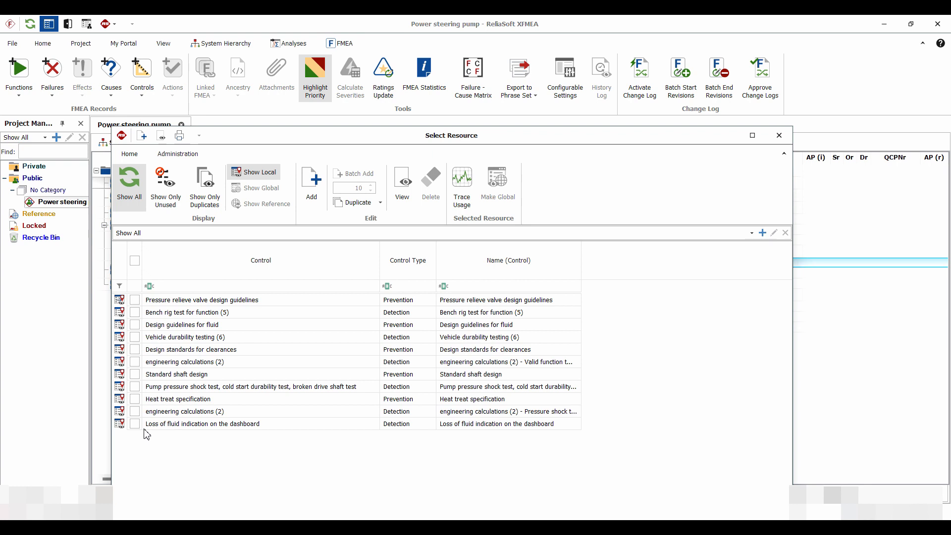
pyautogui.click(138, 426)
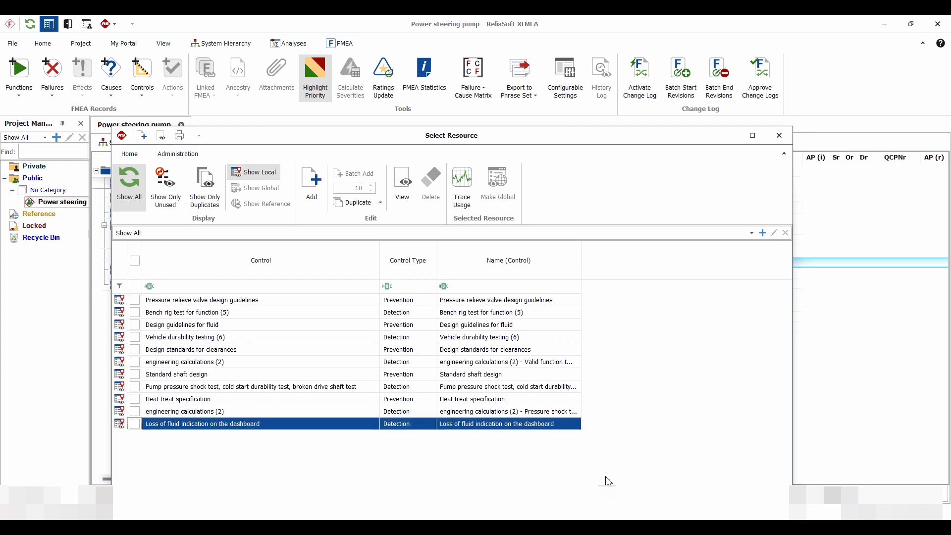
pyautogui.click(134, 424)
pyautogui.moveTo(332, 138); pyautogui.dragTo(347, 70)
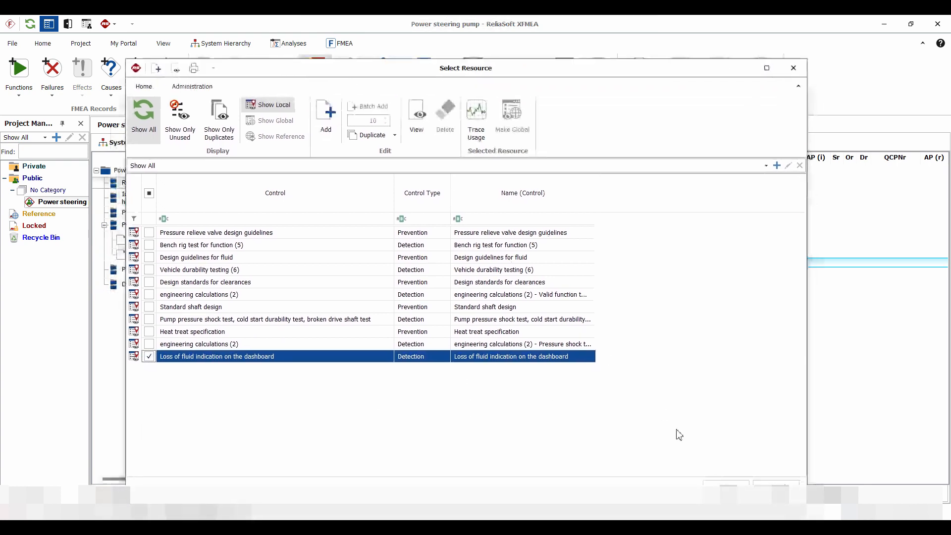
pyautogui.click(728, 489)
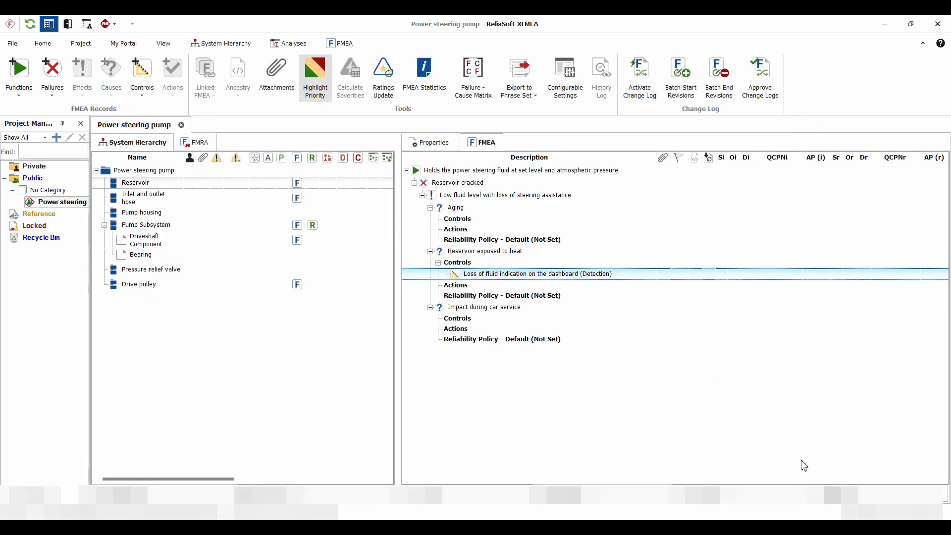
# Add an action to the "Reservoir exposed to heat" cause by reusing the resource "Accelerated temperature test of the reservoir".
pyautogui.click(456, 287)
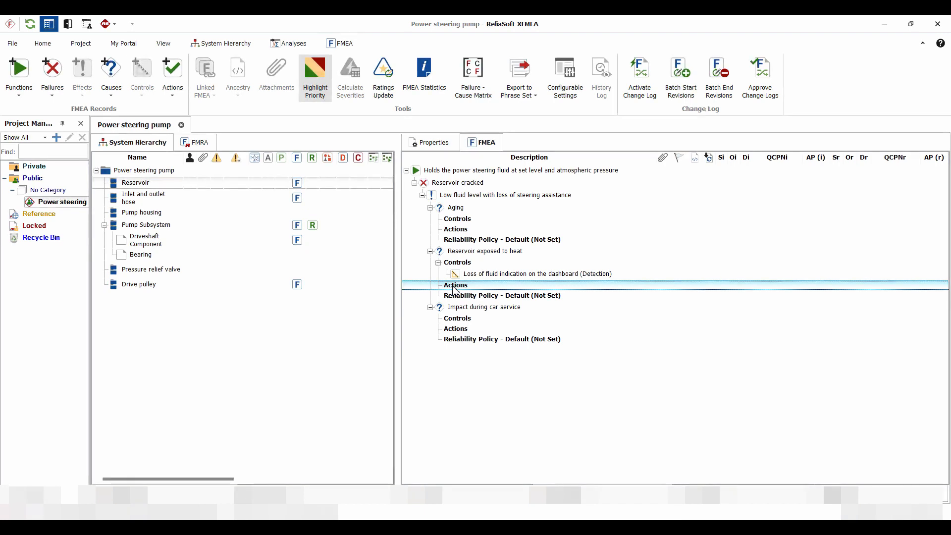
pyautogui.rightClick(455, 288)
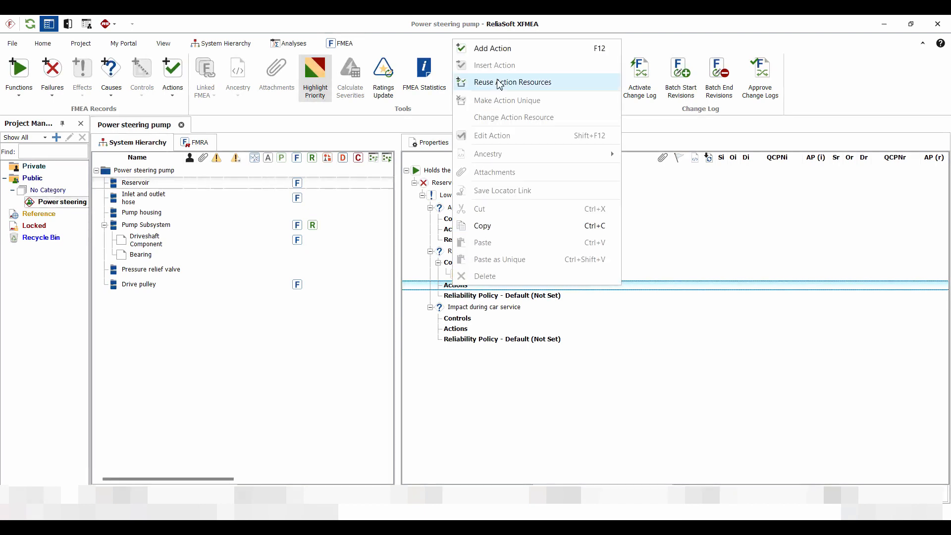
pyautogui.click(513, 81)
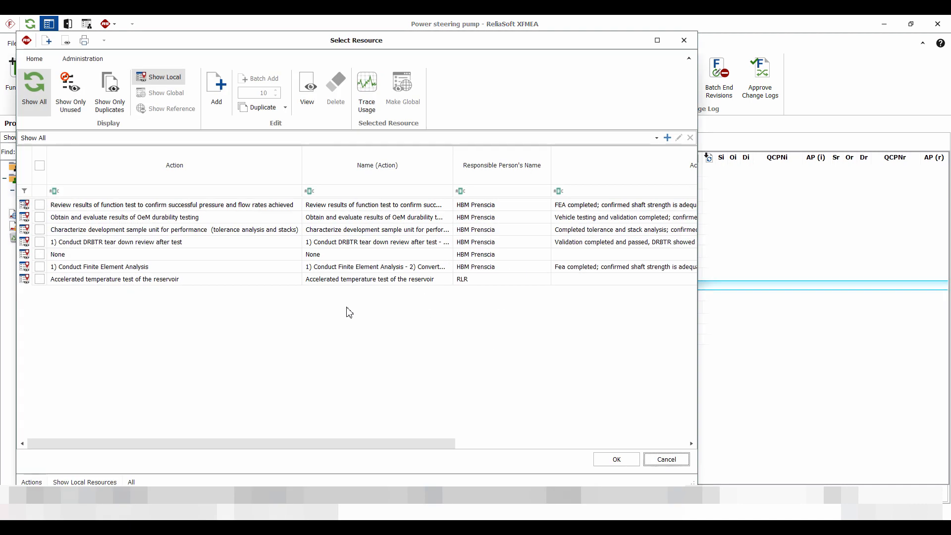
pyautogui.click(40, 279)
pyautogui.click(620, 460)
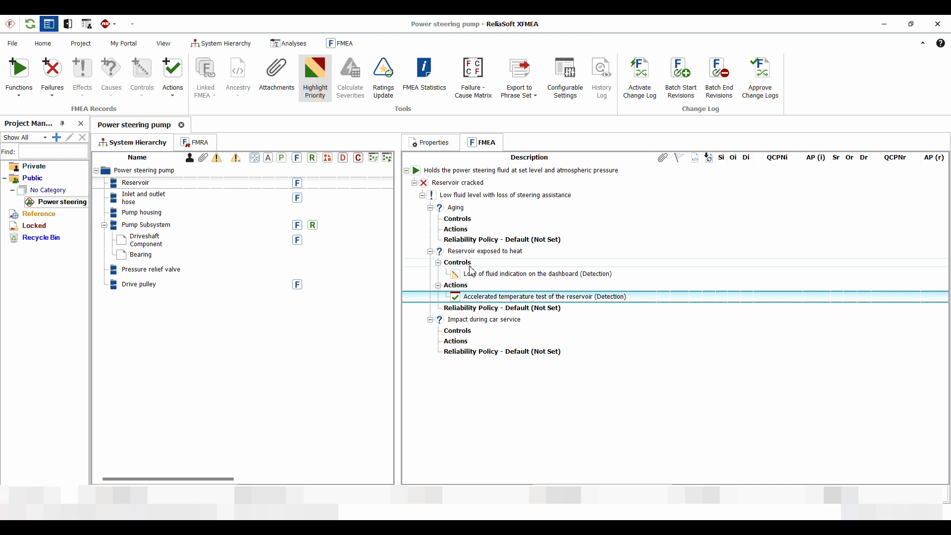
# Set Severity (S) of FE to 7 - High for the "Low fluid level with loss of steering assistance" effect.
pyautogui.click(458, 198)
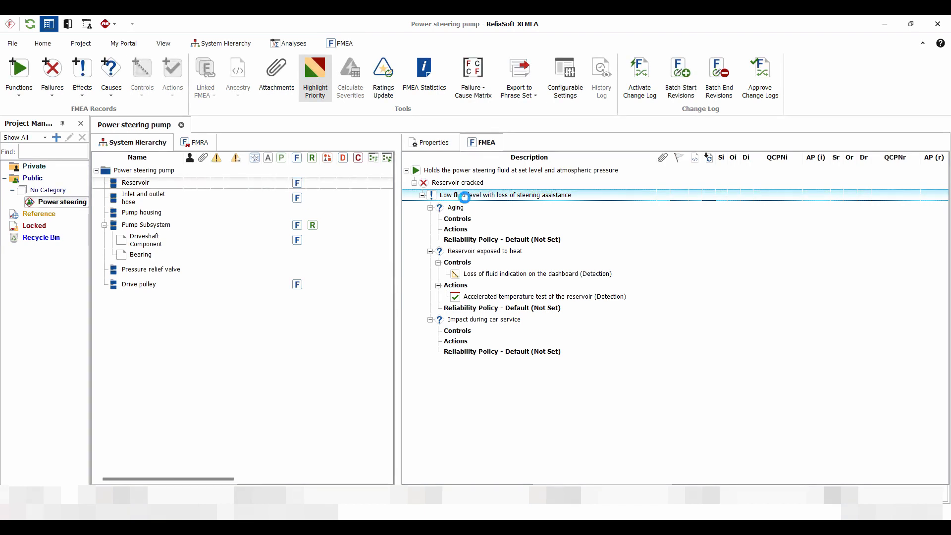
pyautogui.doubleClick(464, 198)
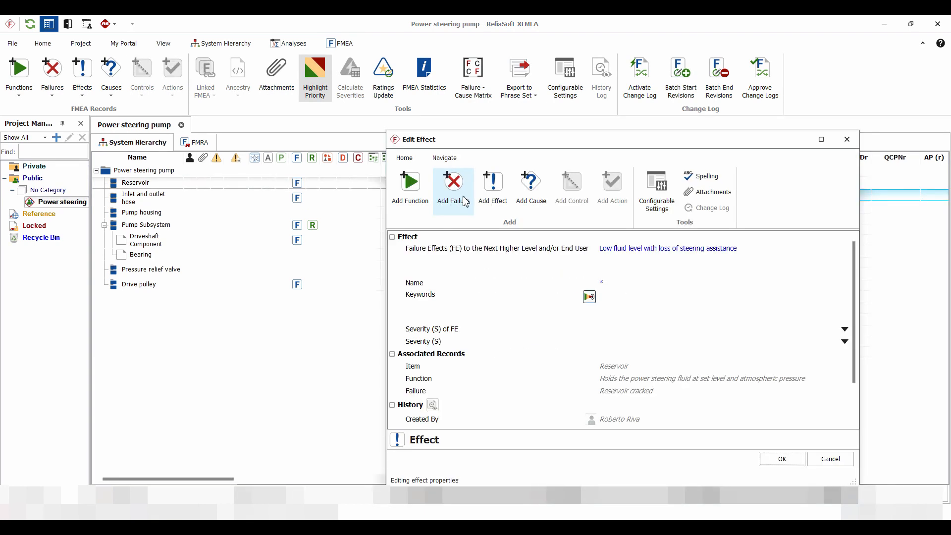
pyautogui.click(608, 330)
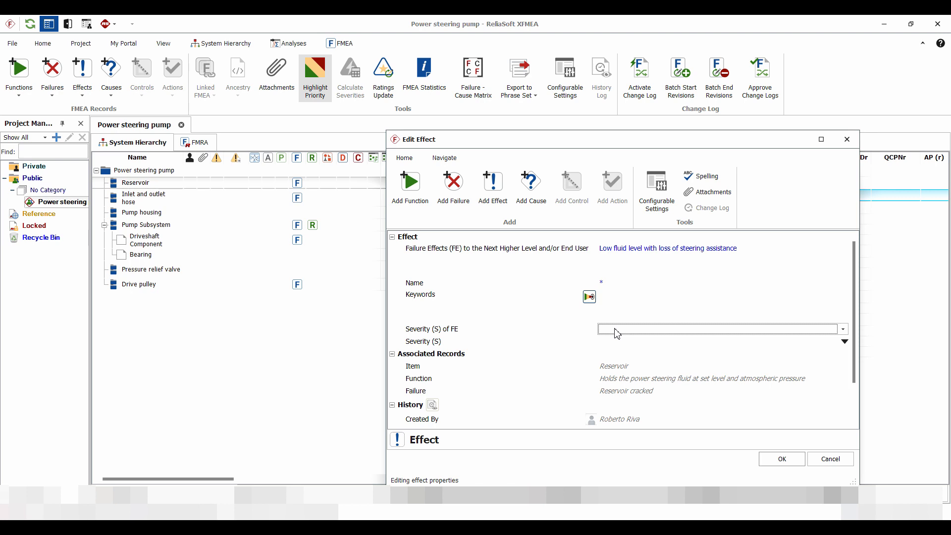
pyautogui.click(617, 330)
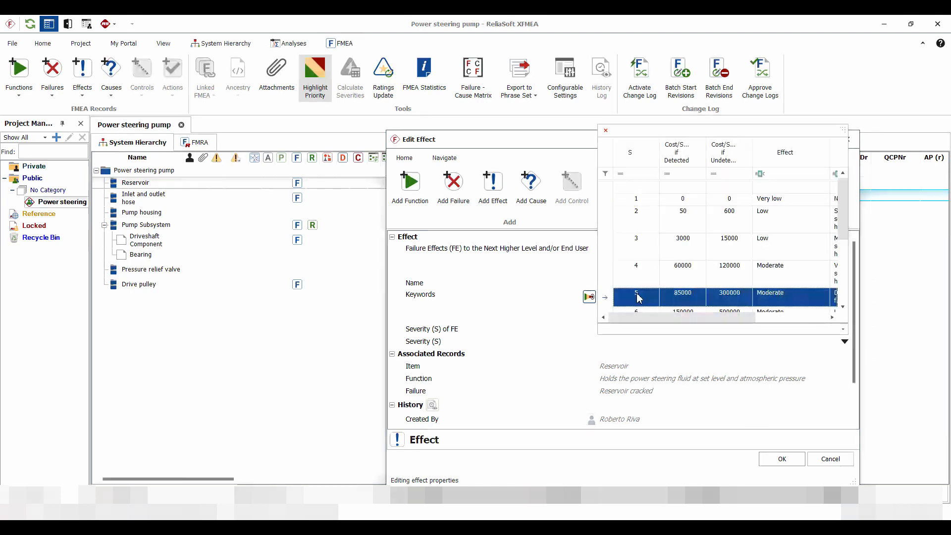
pyautogui.scroll(-1, 642, 295)
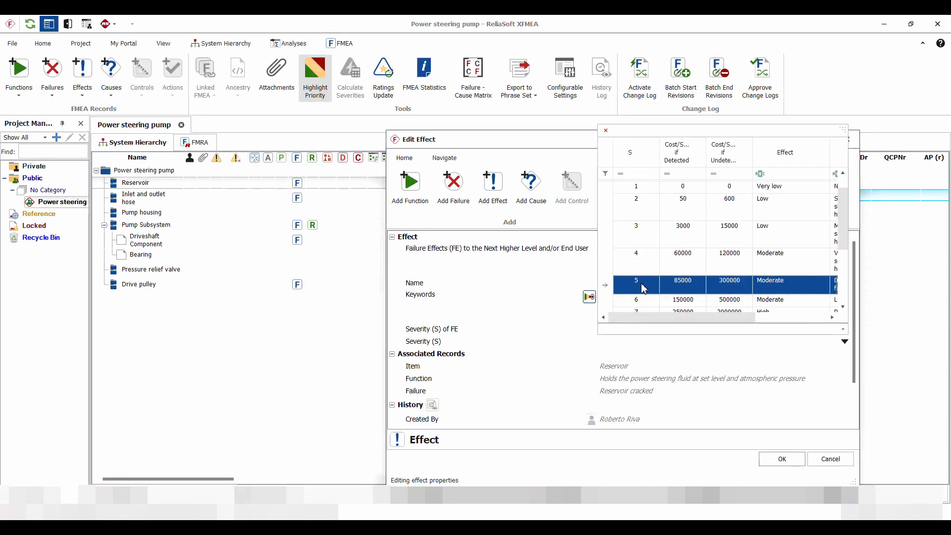
pyautogui.scroll(-1, 642, 289)
pyautogui.click(639, 302)
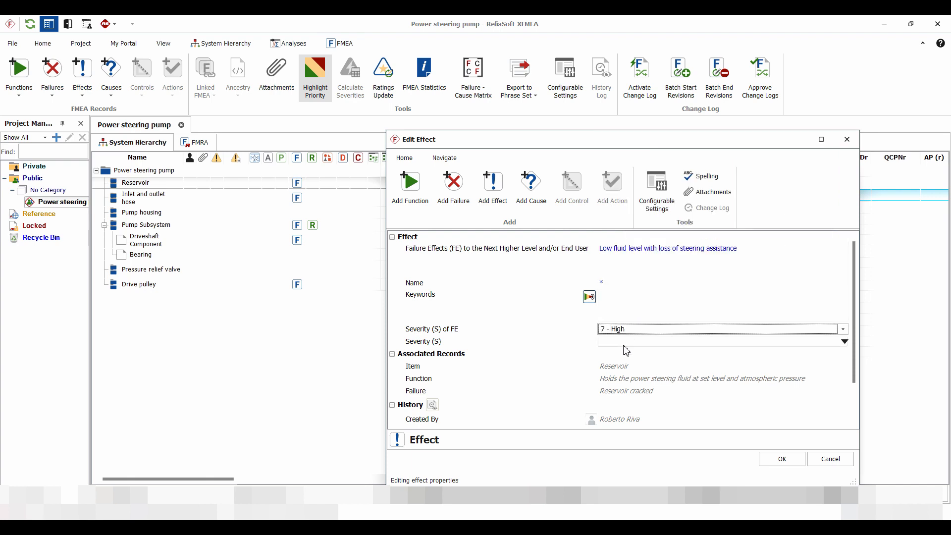
# Set the low fluid level effect's revised Severity (S) to 7 - High and save the effect.
pyautogui.click(616, 344)
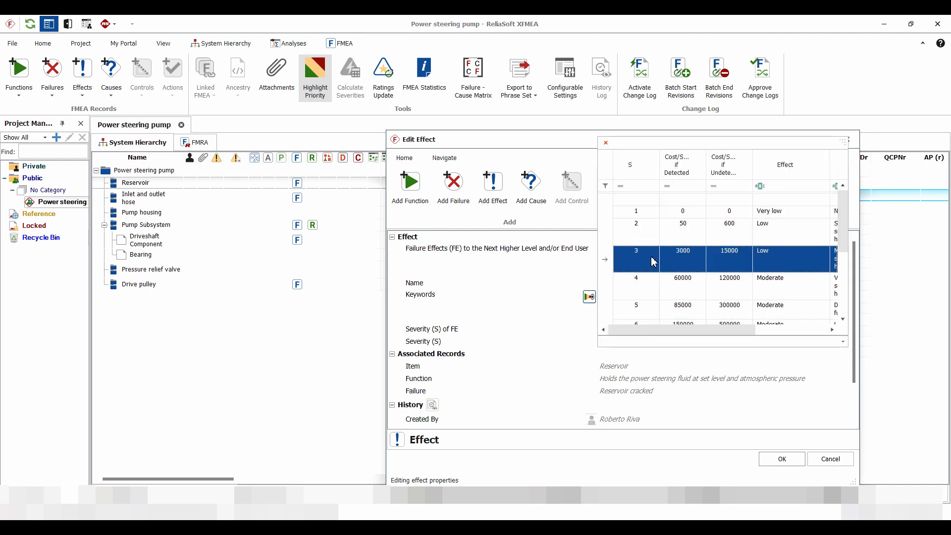
pyautogui.scroll(-1, 639, 260)
pyautogui.click(642, 292)
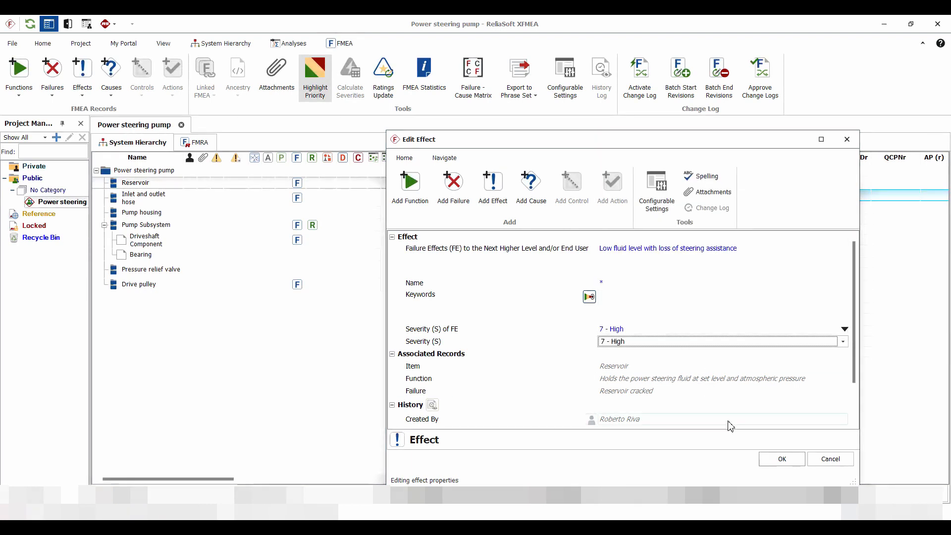
pyautogui.click(783, 458)
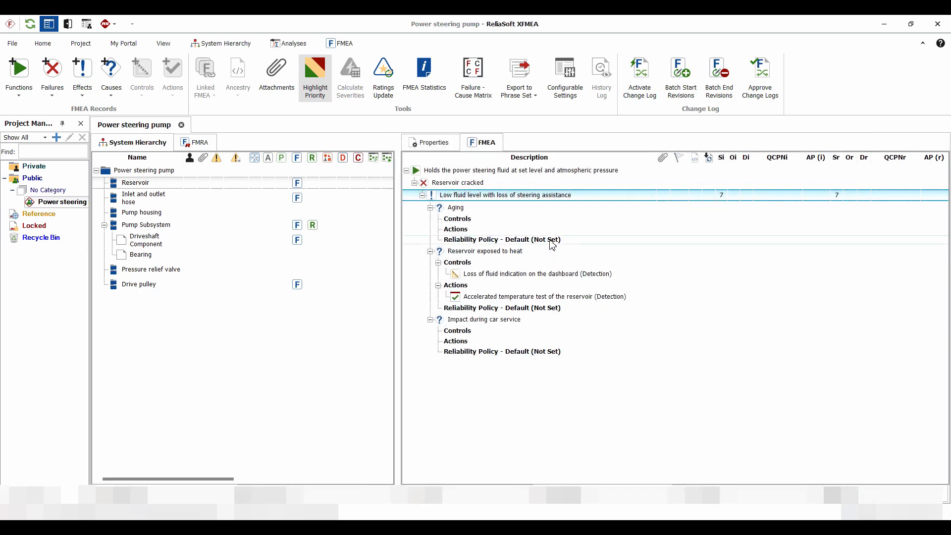
# Set Occurrence (O) of FC to 5 - Moderate for the "Reservoir exposed to heat" cause.
pyautogui.click(461, 253)
pyautogui.doubleClick(459, 252)
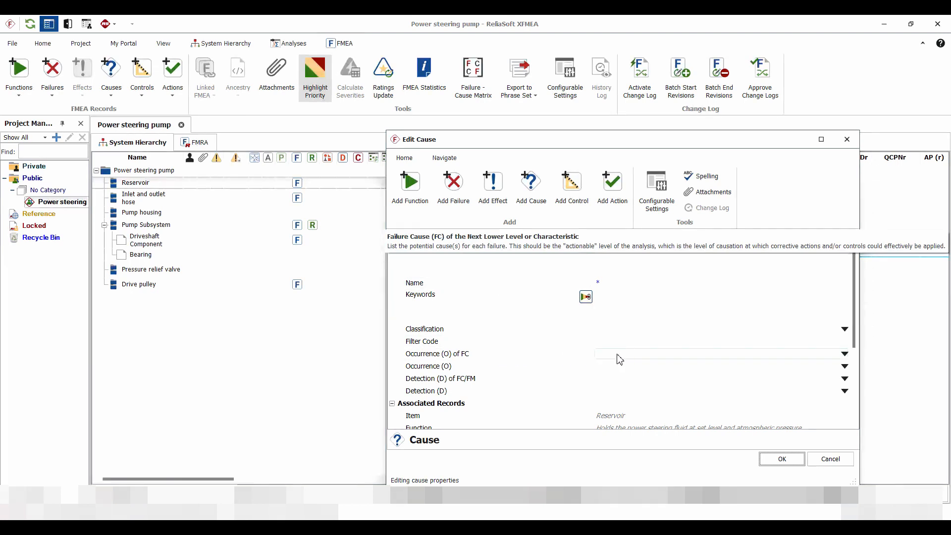
pyautogui.click(619, 357)
pyautogui.click(619, 358)
pyautogui.scroll(-3, 664, 282)
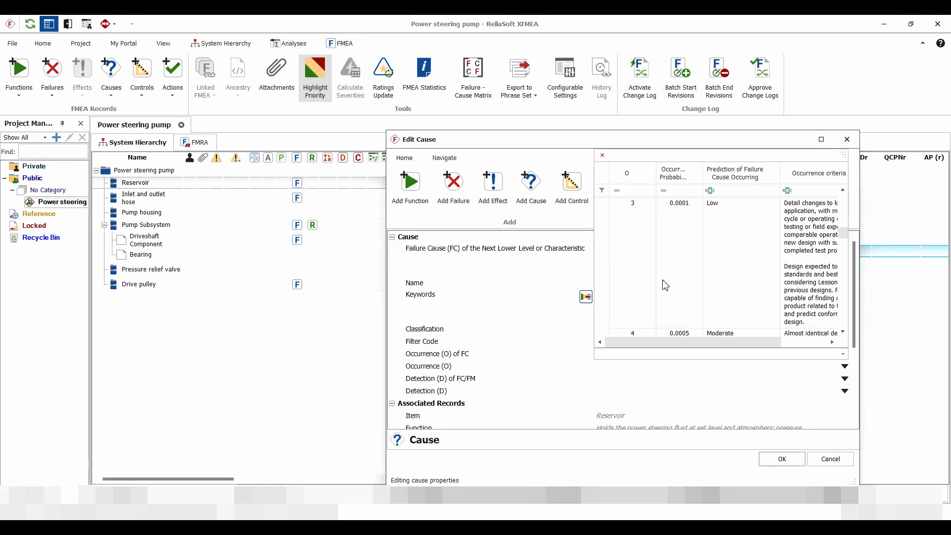
pyautogui.scroll(-1, 665, 286)
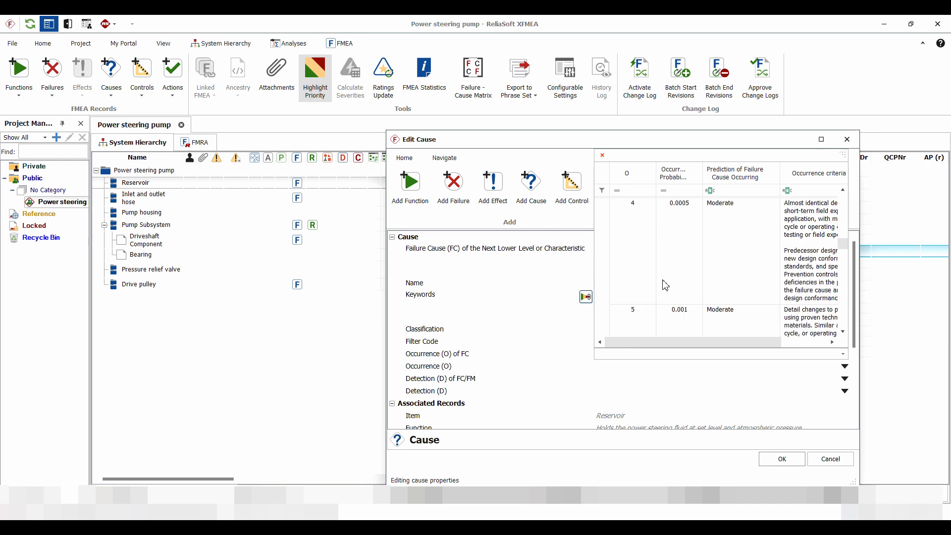
pyautogui.click(638, 320)
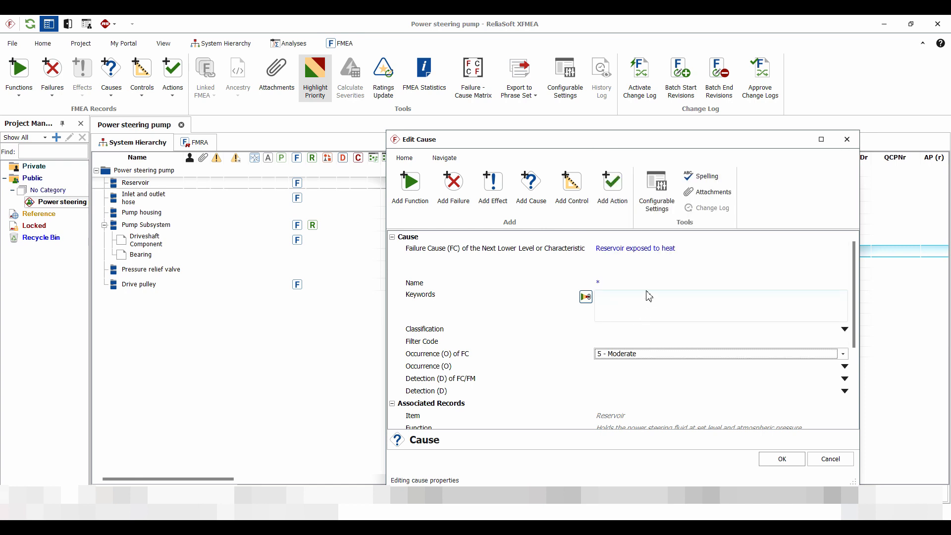
# Set the heat exposure cause's revised Occurrence (O) to 3 - Low.
pyautogui.click(612, 366)
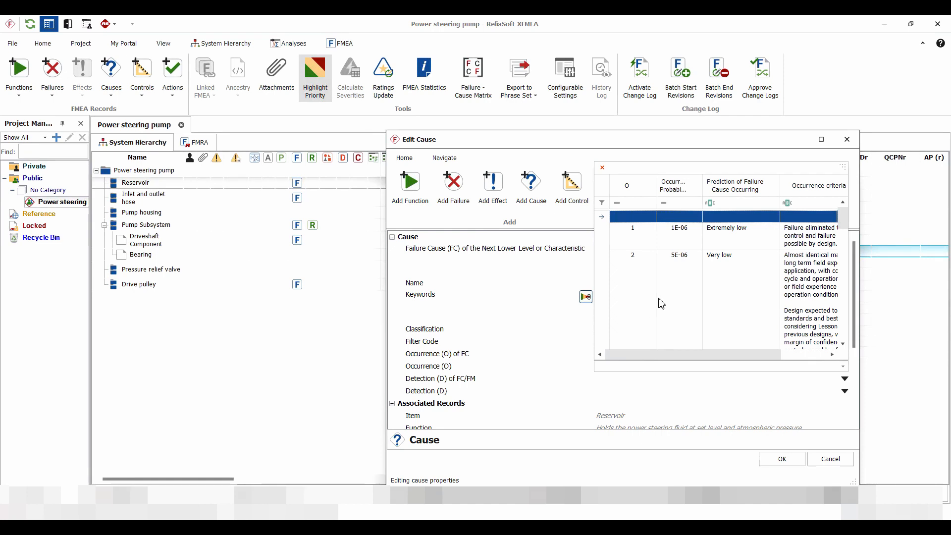
pyautogui.scroll(-3, 654, 304)
pyautogui.click(631, 298)
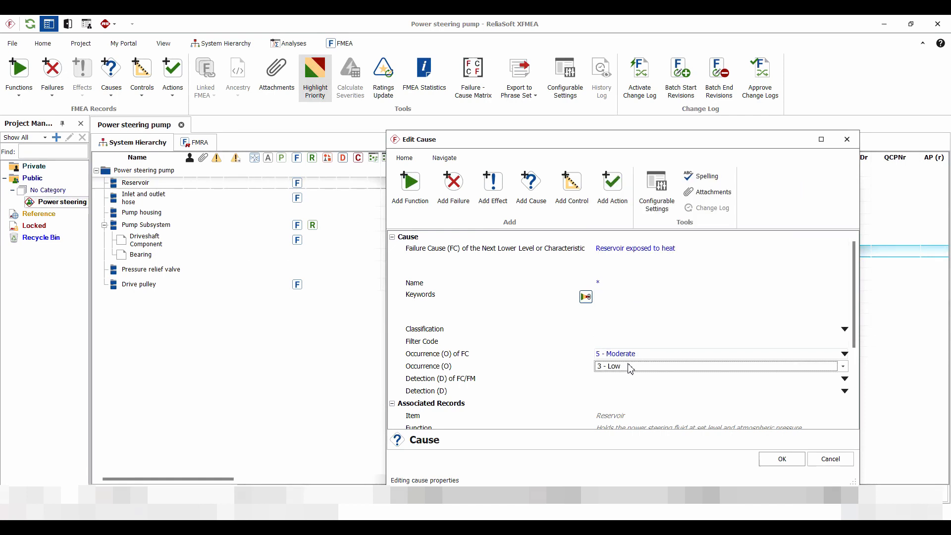
# Set Detection (D) of FC/FM to 2 - High for the heat exposure cause.
pyautogui.click(618, 383)
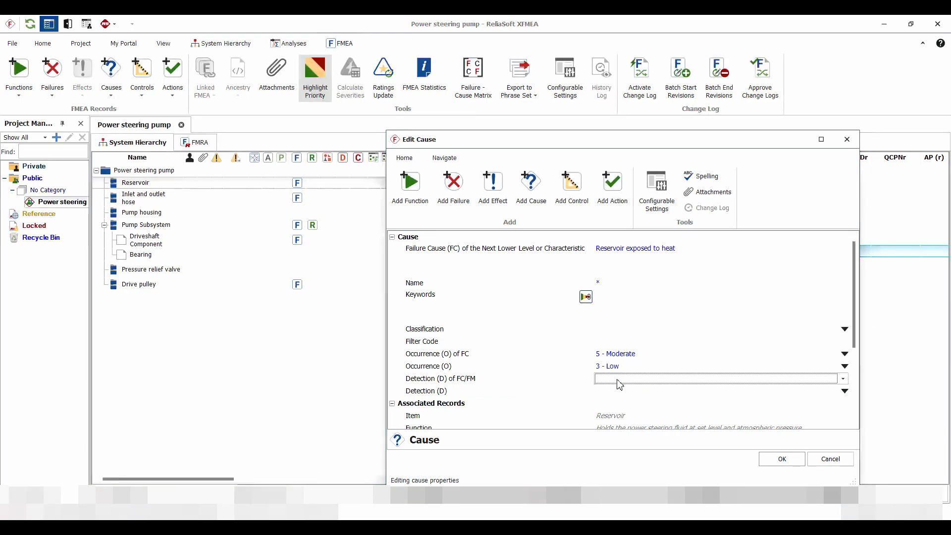
pyautogui.click(617, 383)
pyautogui.scroll(-1, 664, 307)
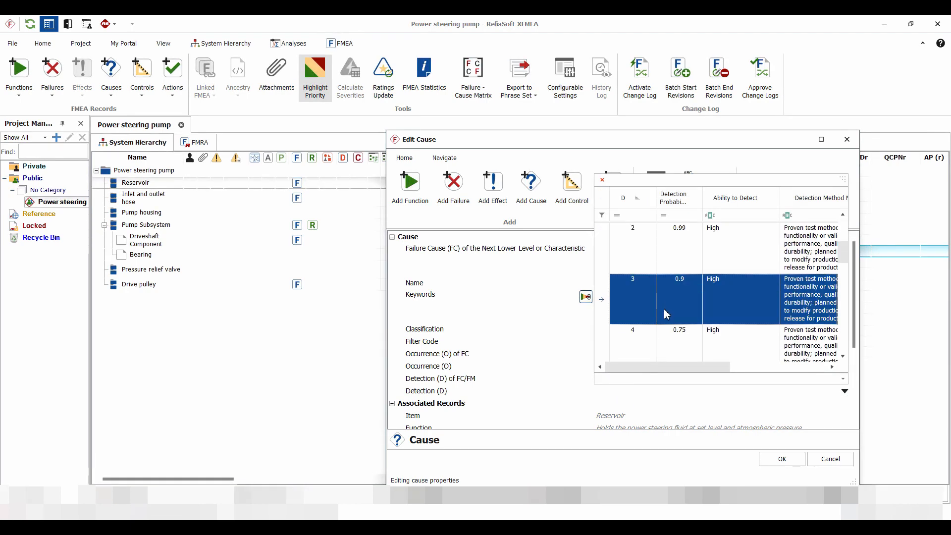
pyautogui.scroll(-1, 666, 315)
pyautogui.scroll(2, 664, 312)
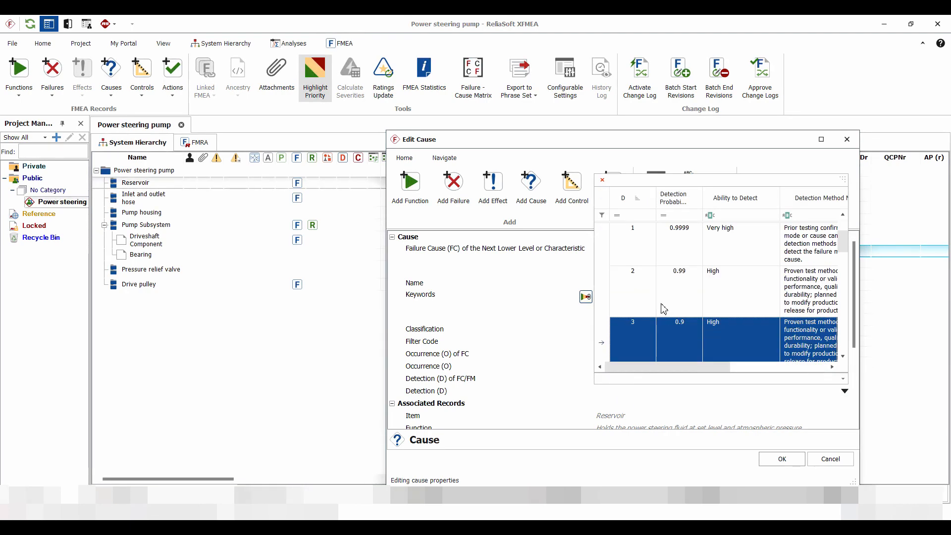
pyautogui.click(637, 303)
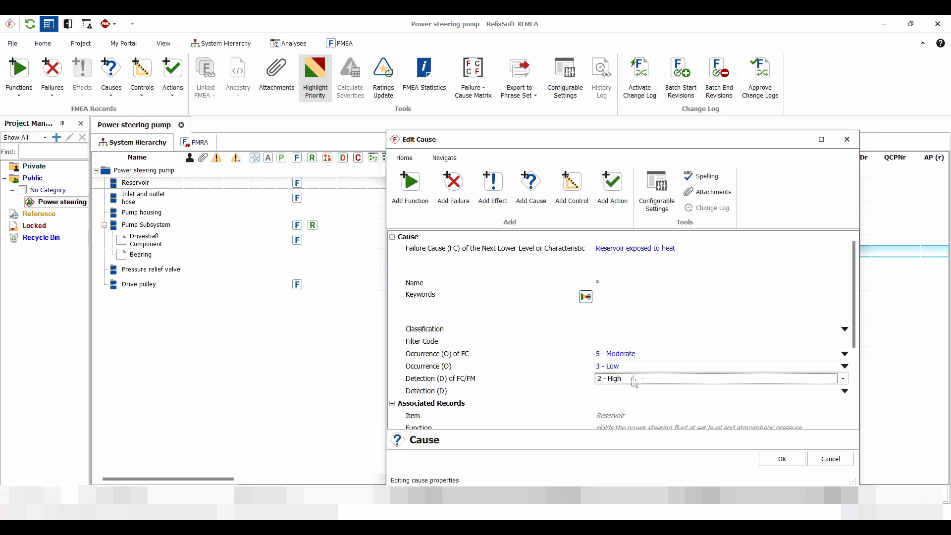
# Set the heat exposure cause's revised Detection (D) to 2 - High and save the cause.
pyautogui.click(613, 391)
pyautogui.click(613, 392)
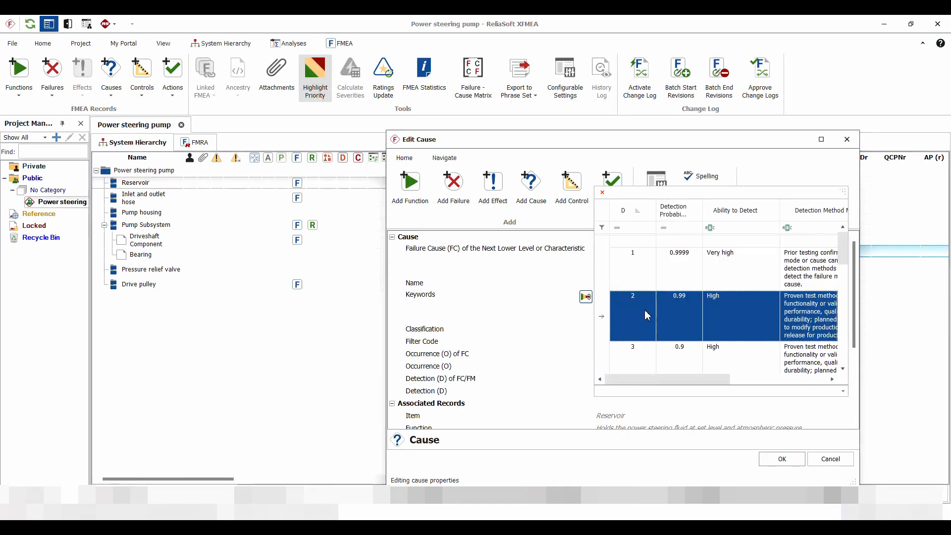
pyautogui.click(643, 321)
pyautogui.click(780, 460)
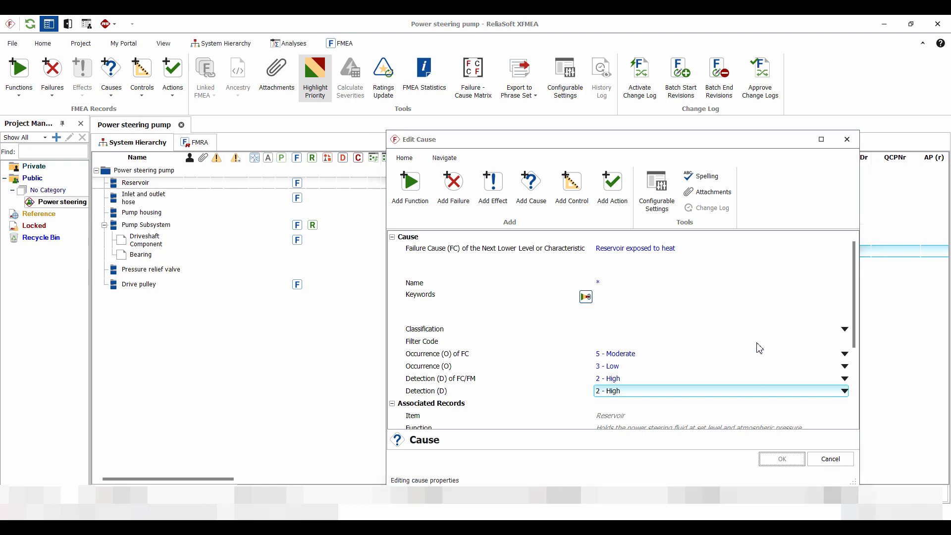